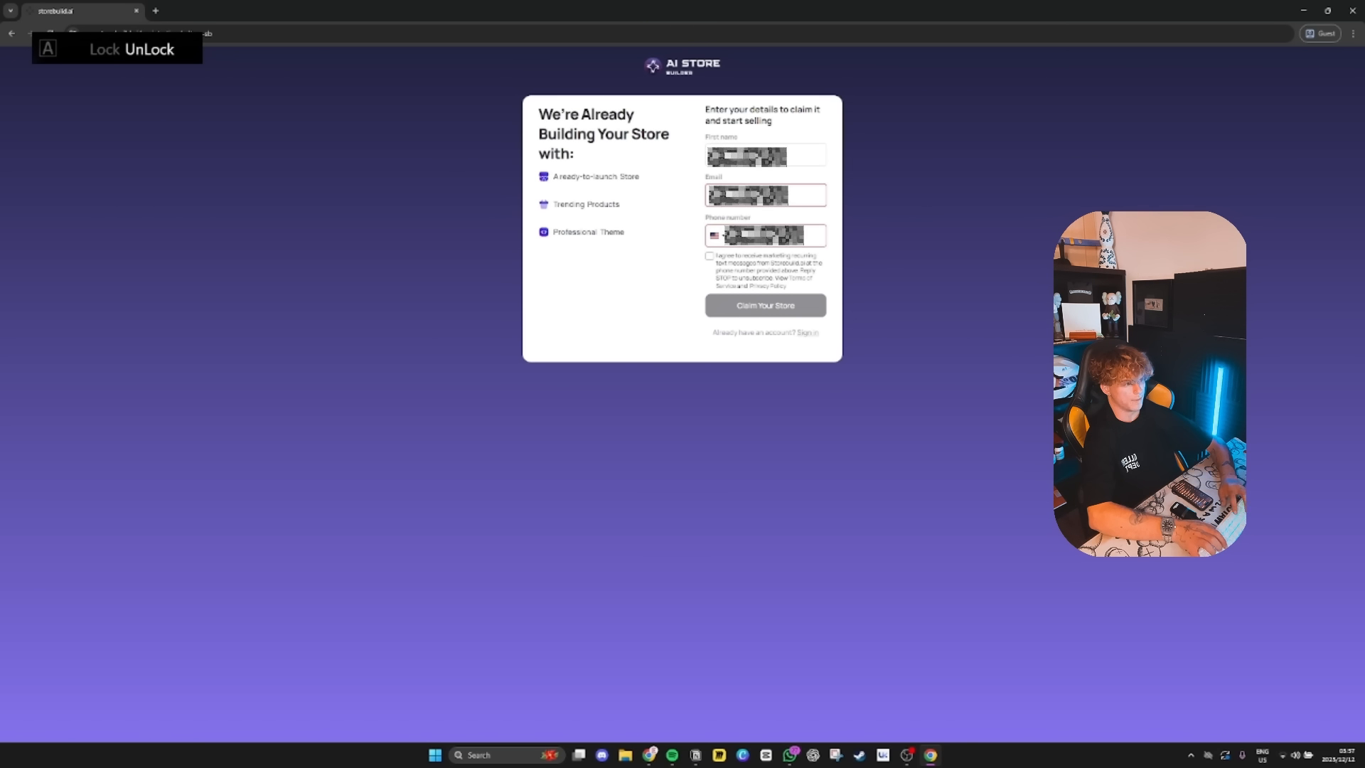
Fill in the contact details to claim the store and create the Shopify trial account with an email and account password
click(717, 236)
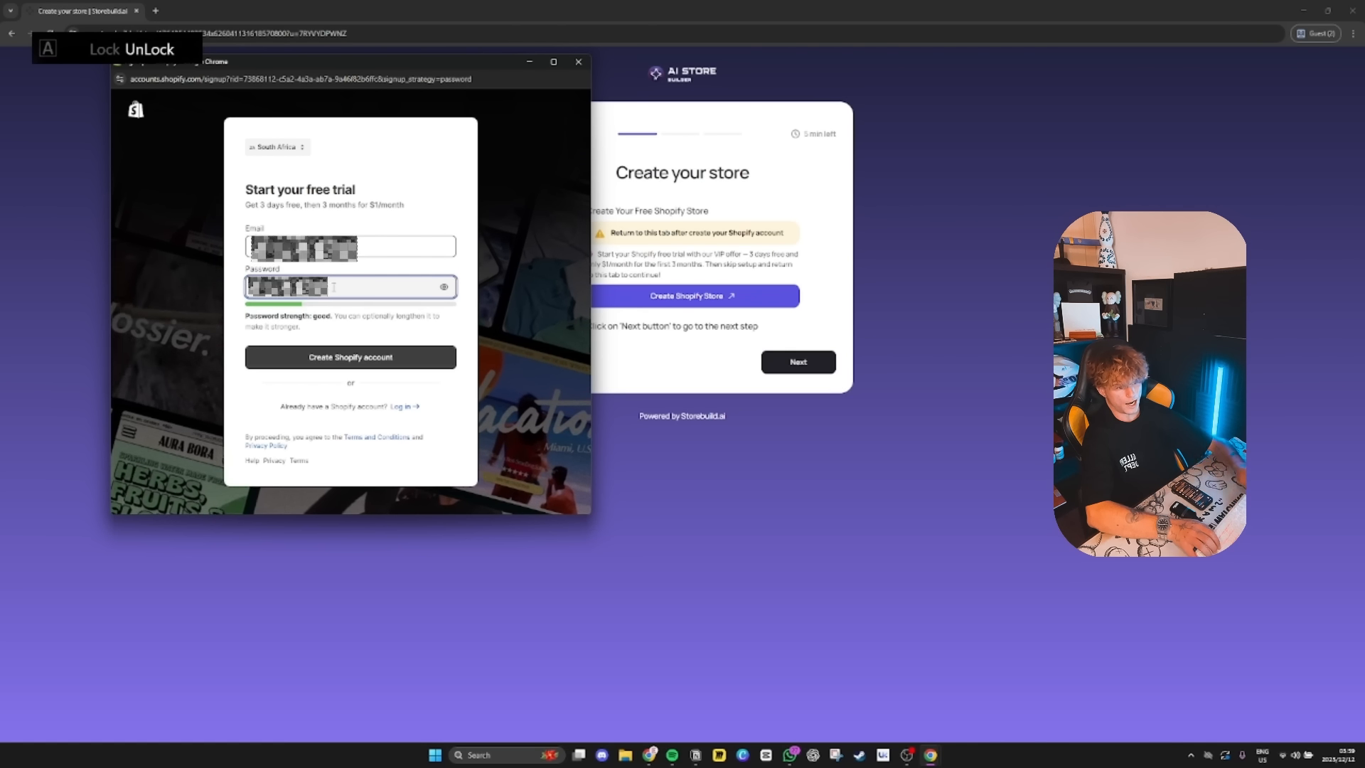
click(362, 359)
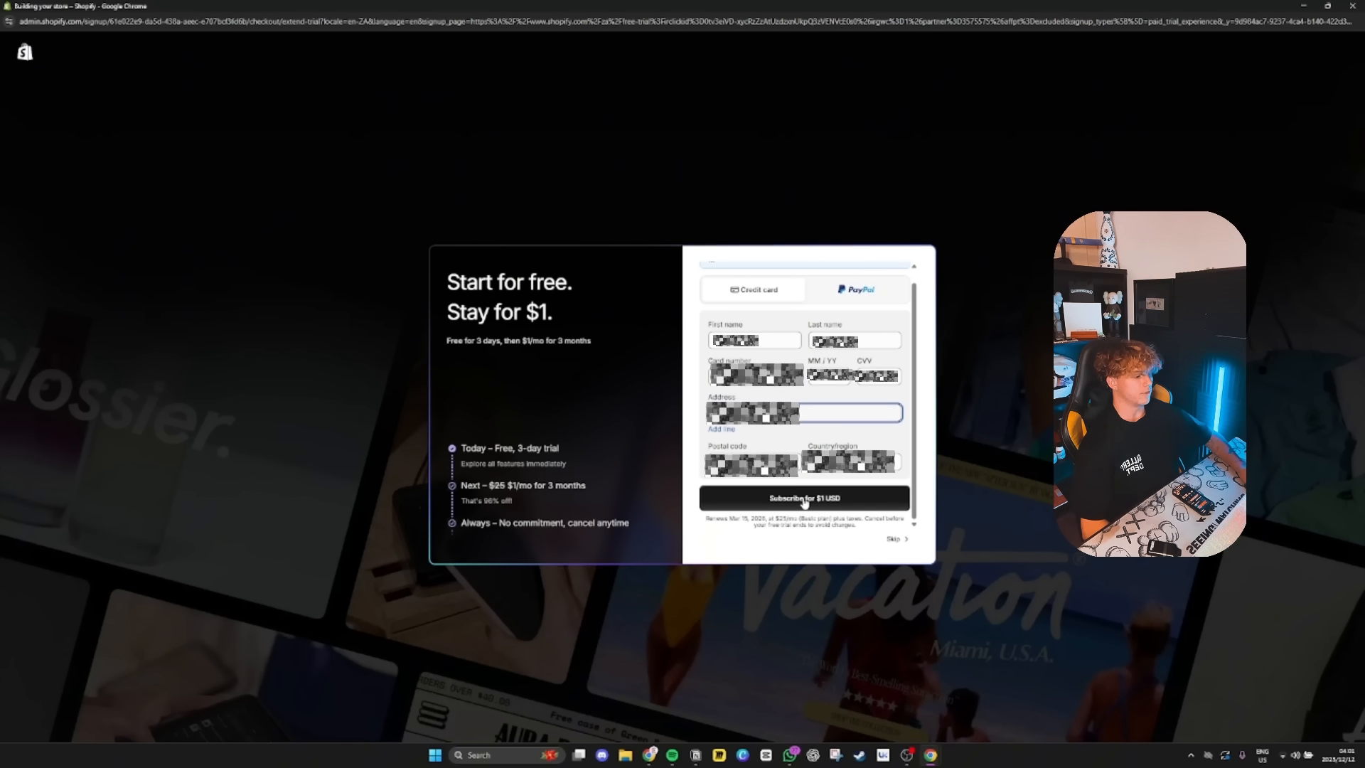
Subscribe to the $1 Shopify trial with the credit card and billing details, and choose the Basic plan
click(804, 500)
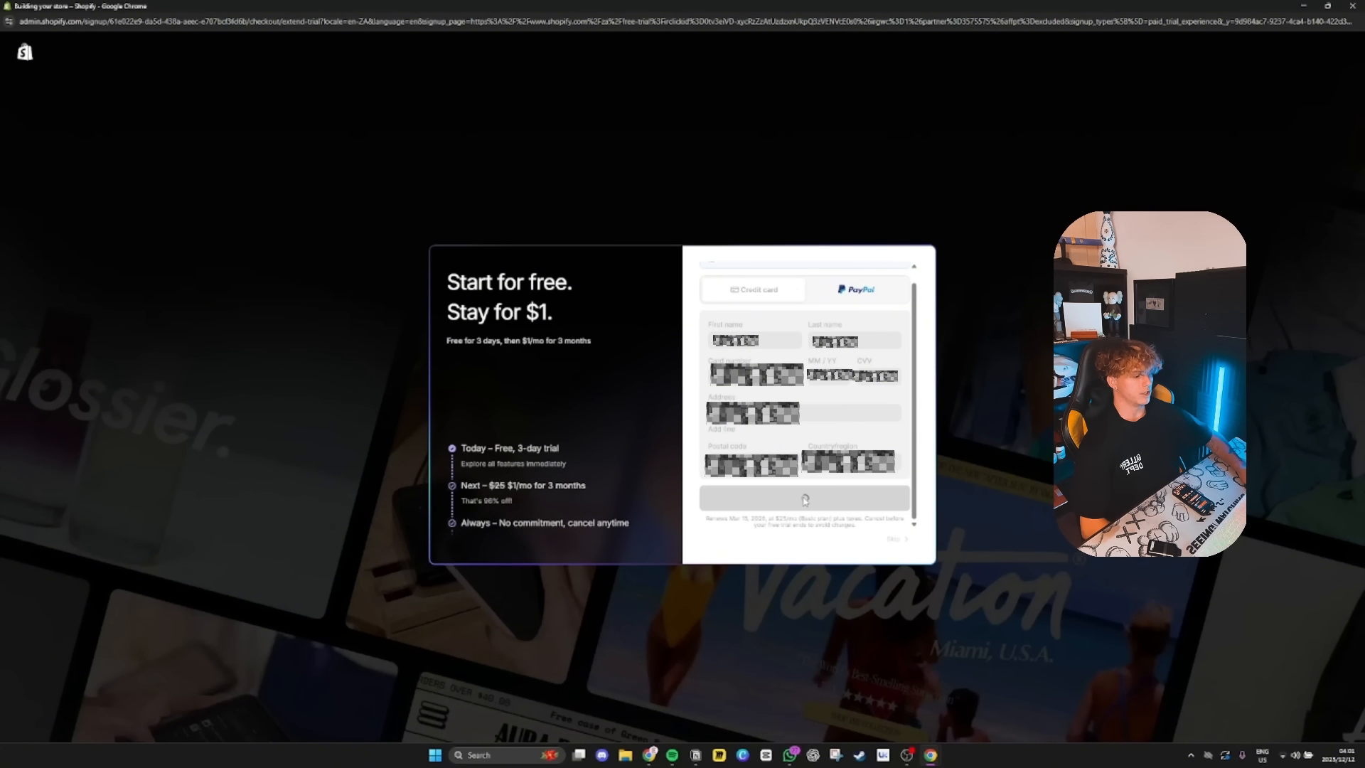
drag(485, 192, 557, 202)
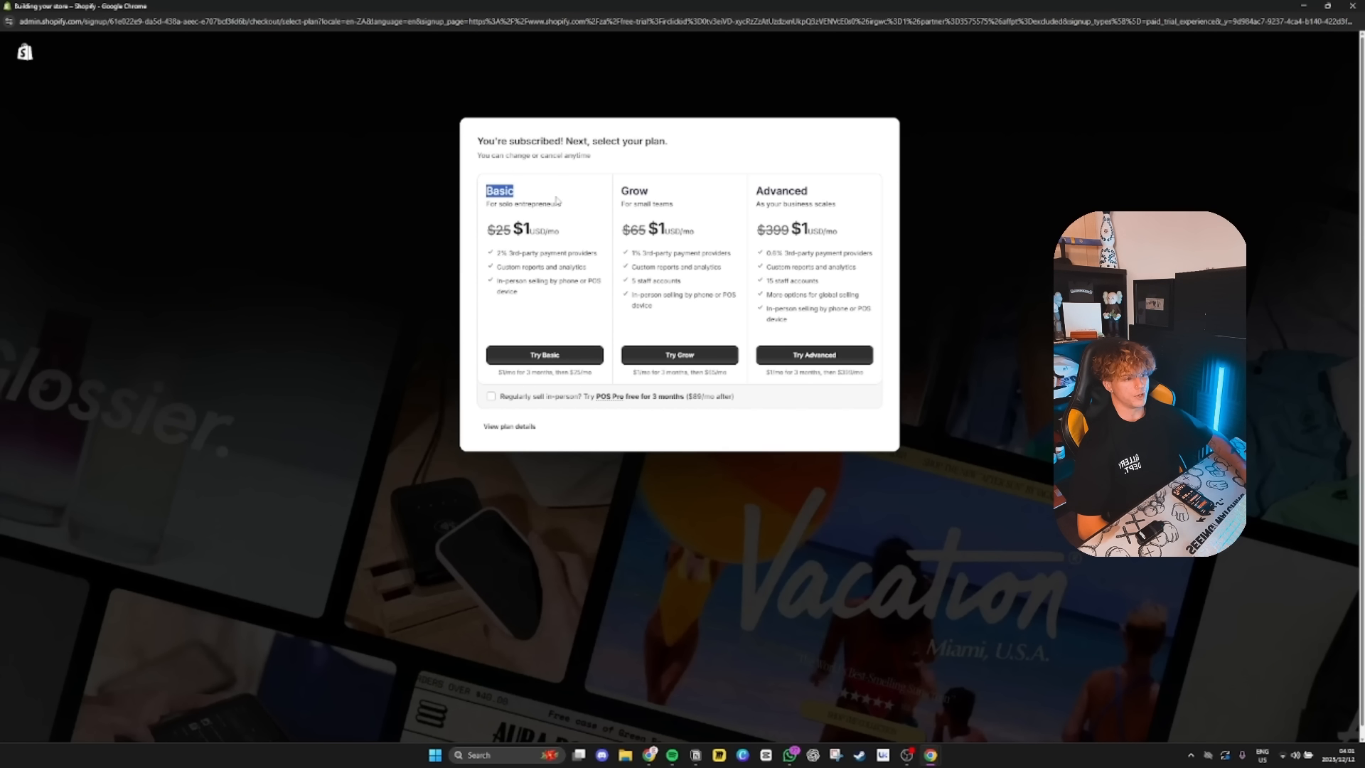
drag(539, 294, 493, 170)
click(555, 215)
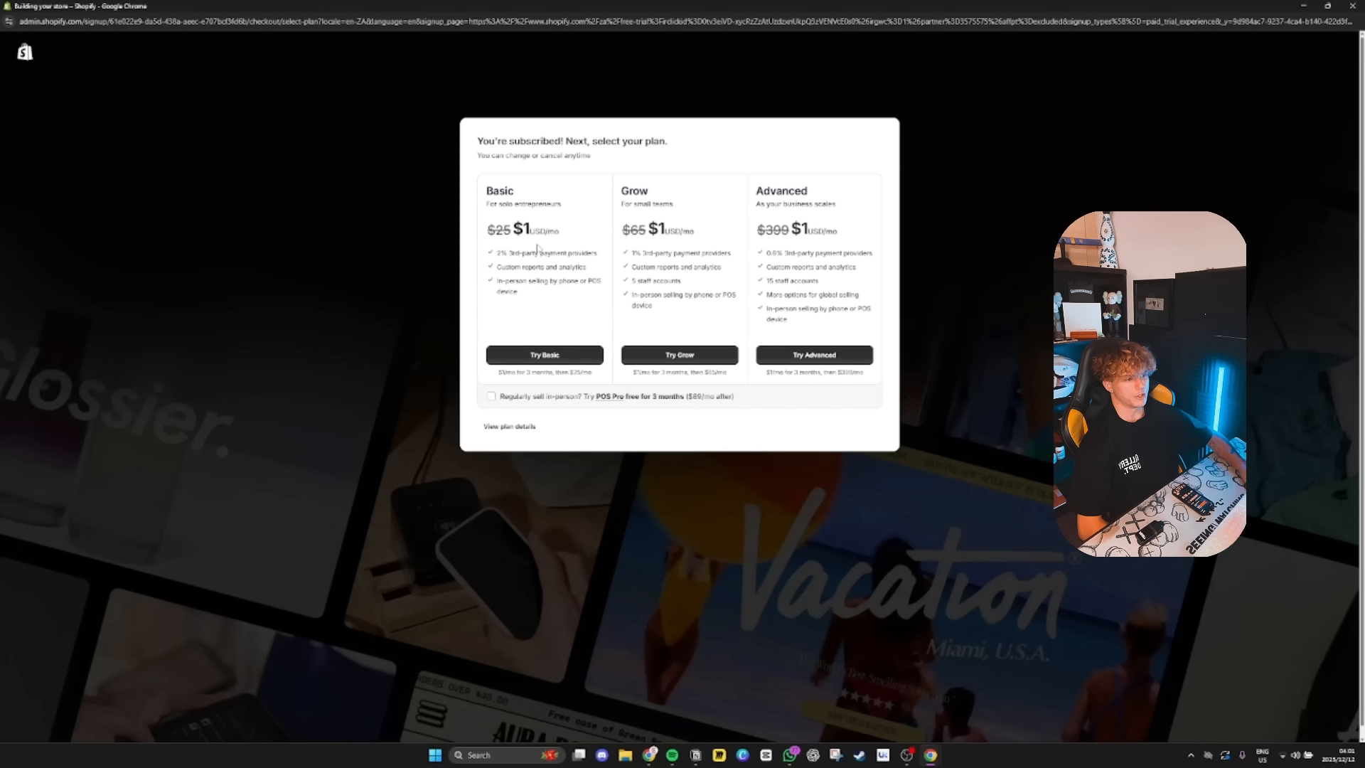
click(543, 357)
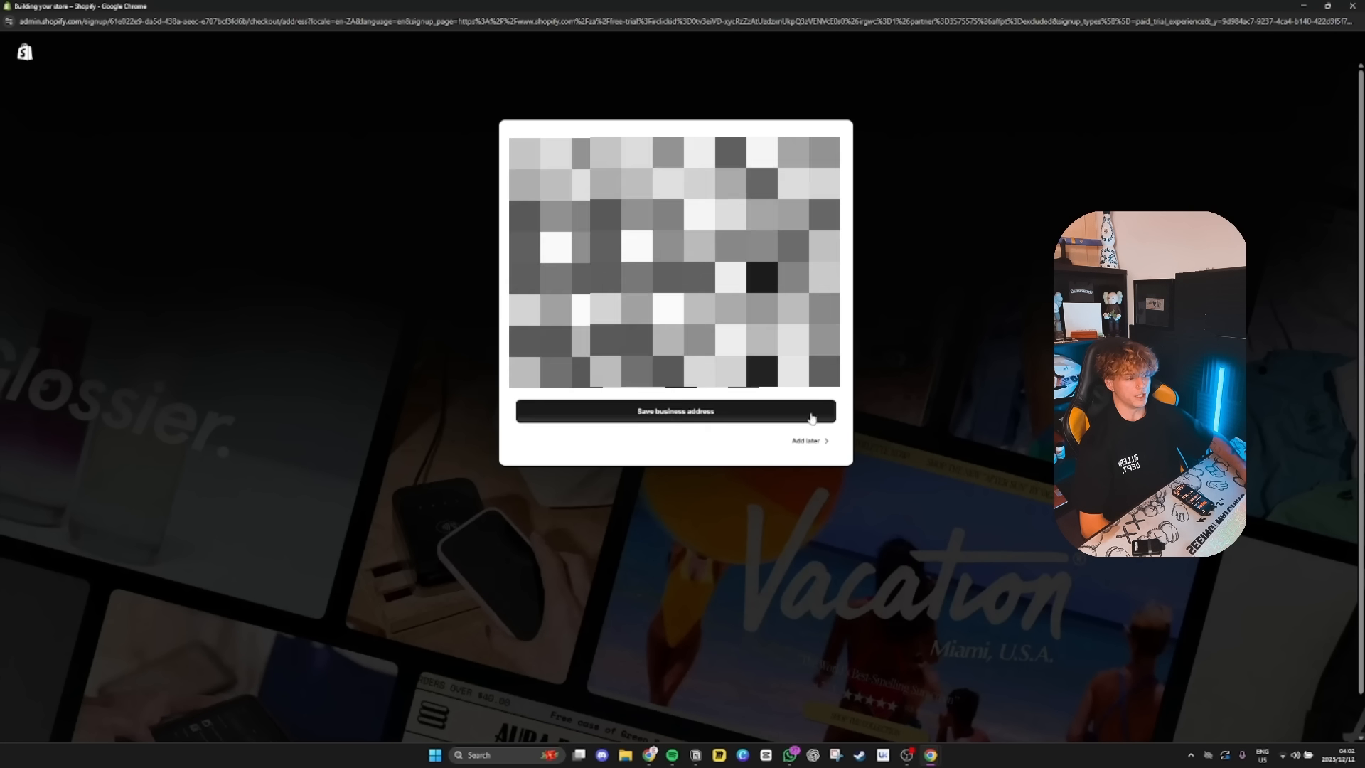
Postpone the business address, skip the customized setup, and go back to the AI Store Builder page
click(809, 442)
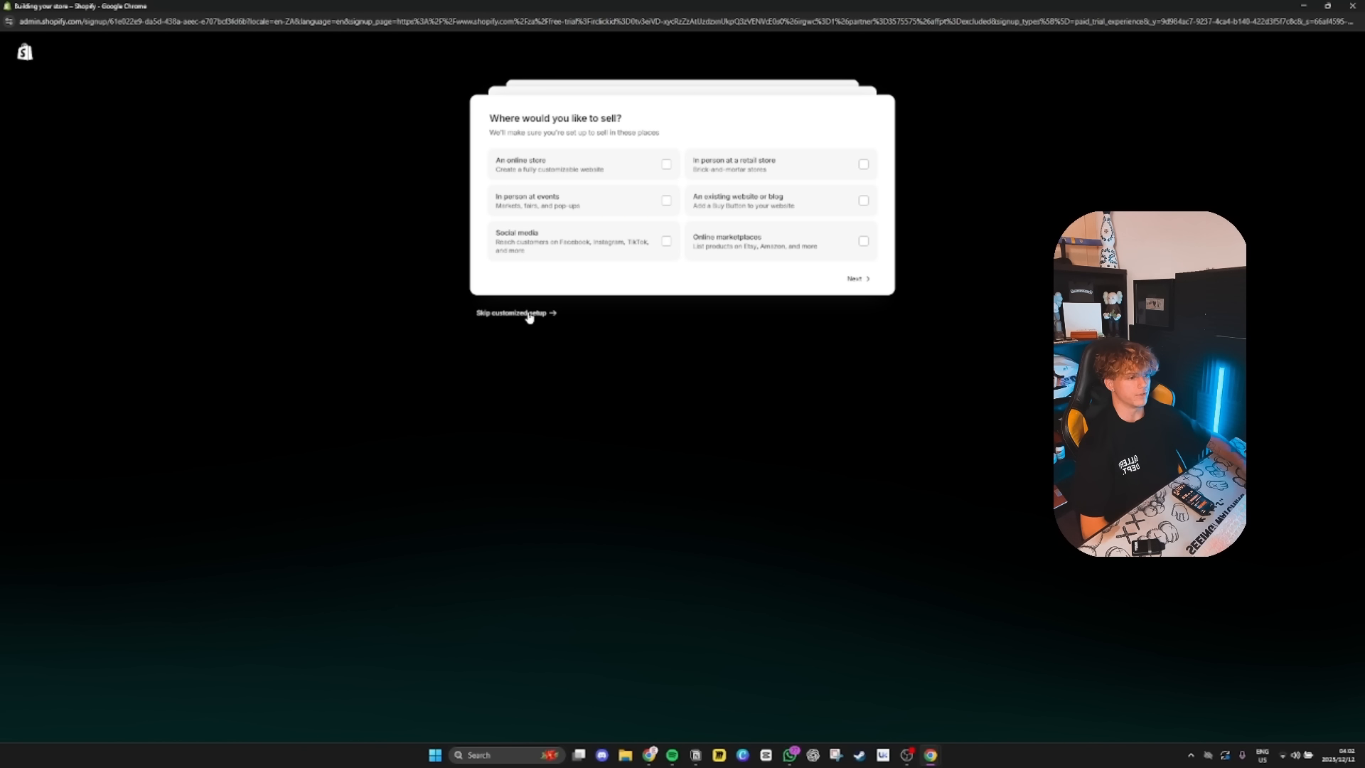
click(527, 315)
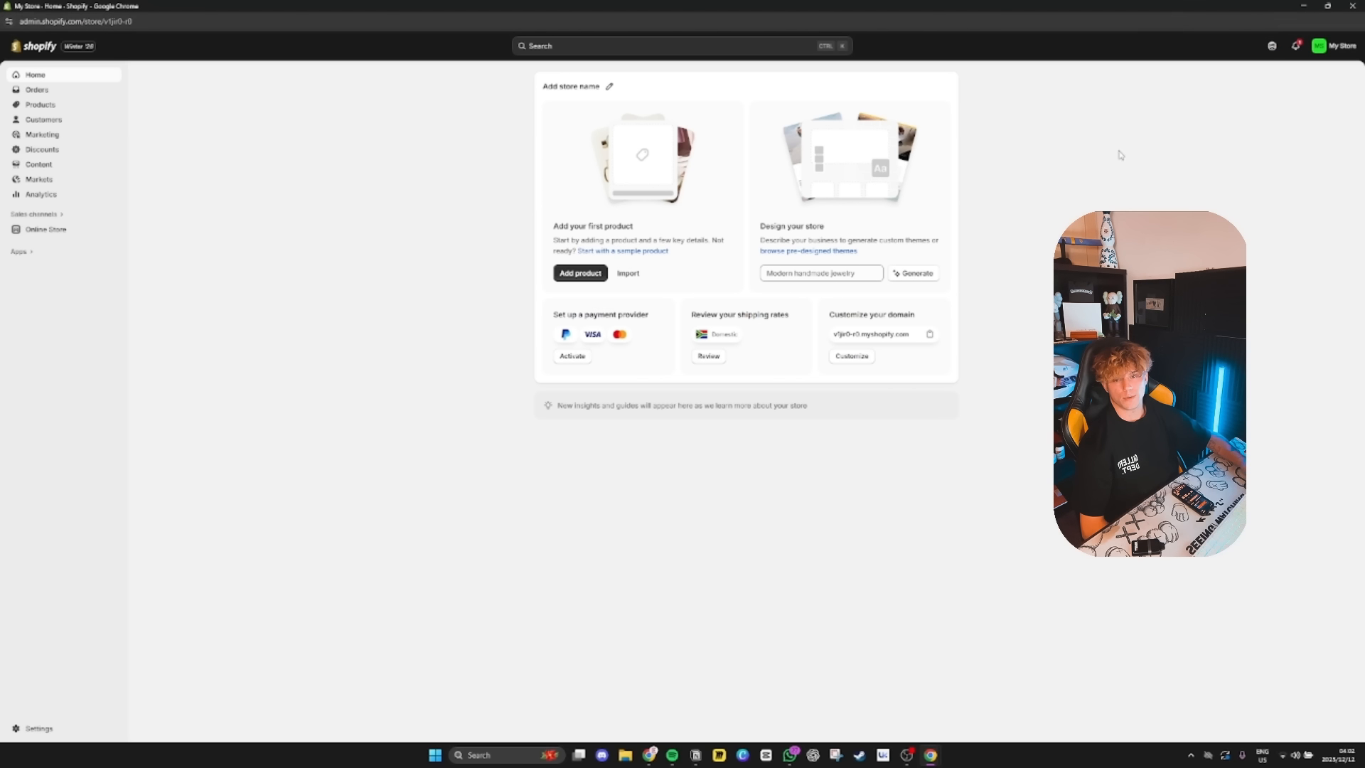
click(1319, 52)
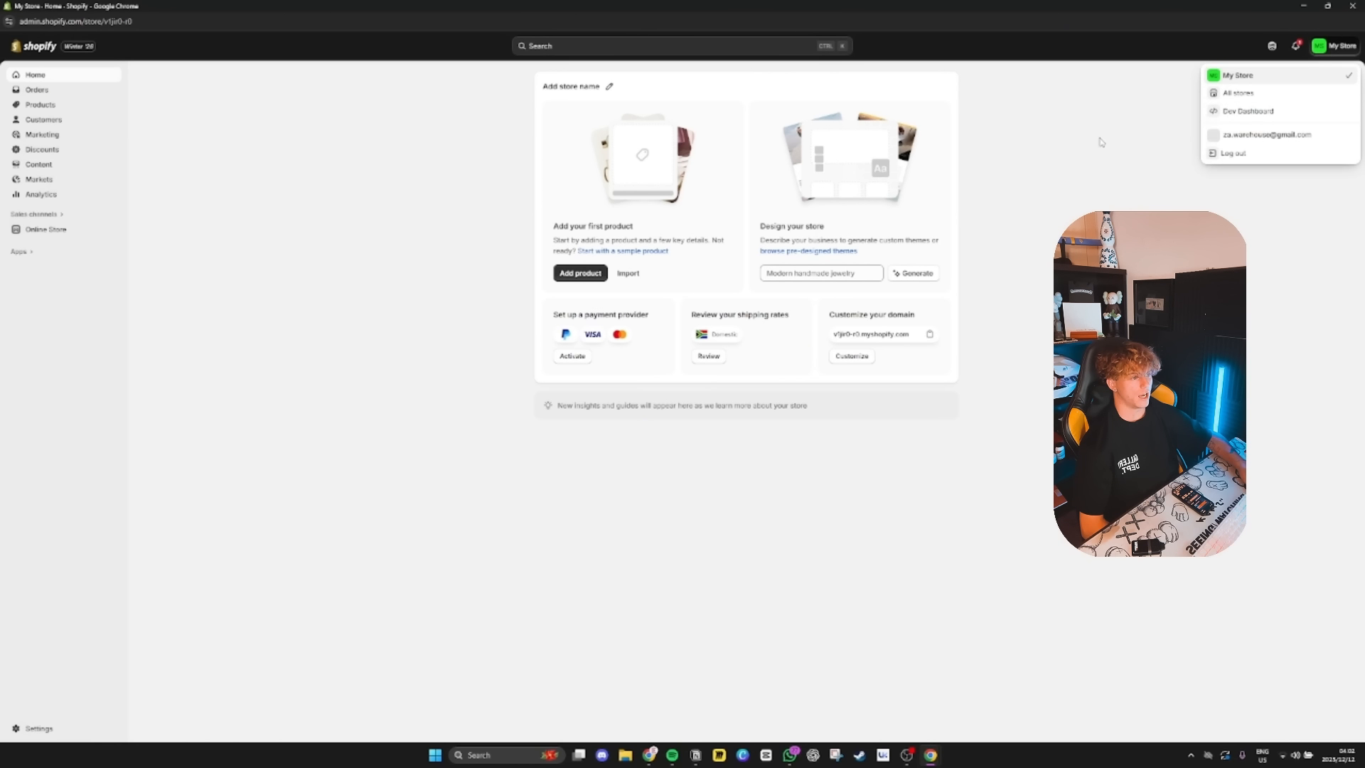
click(1099, 141)
click(1305, 10)
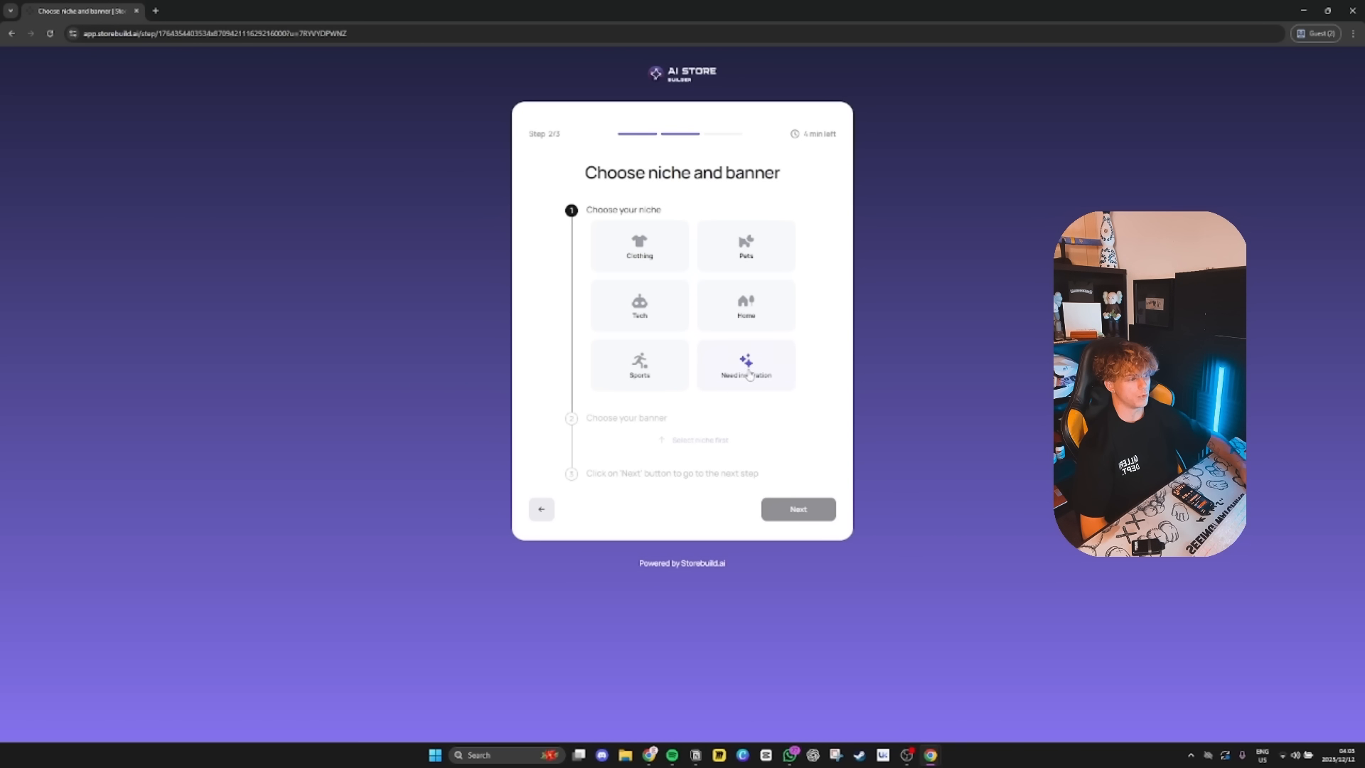
Choose the Tech niche with the "Your one-stop Tech shop" banner and continue to store activation
click(648, 311)
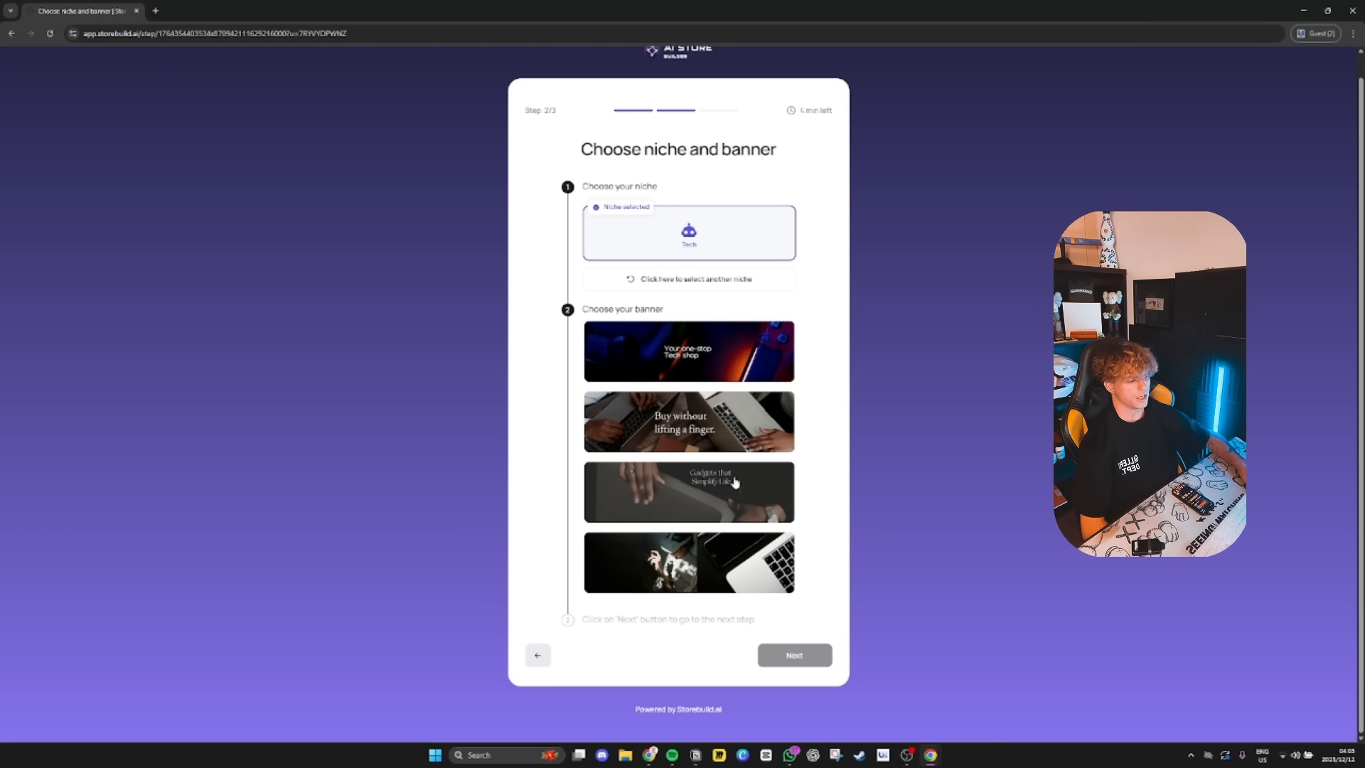
click(674, 347)
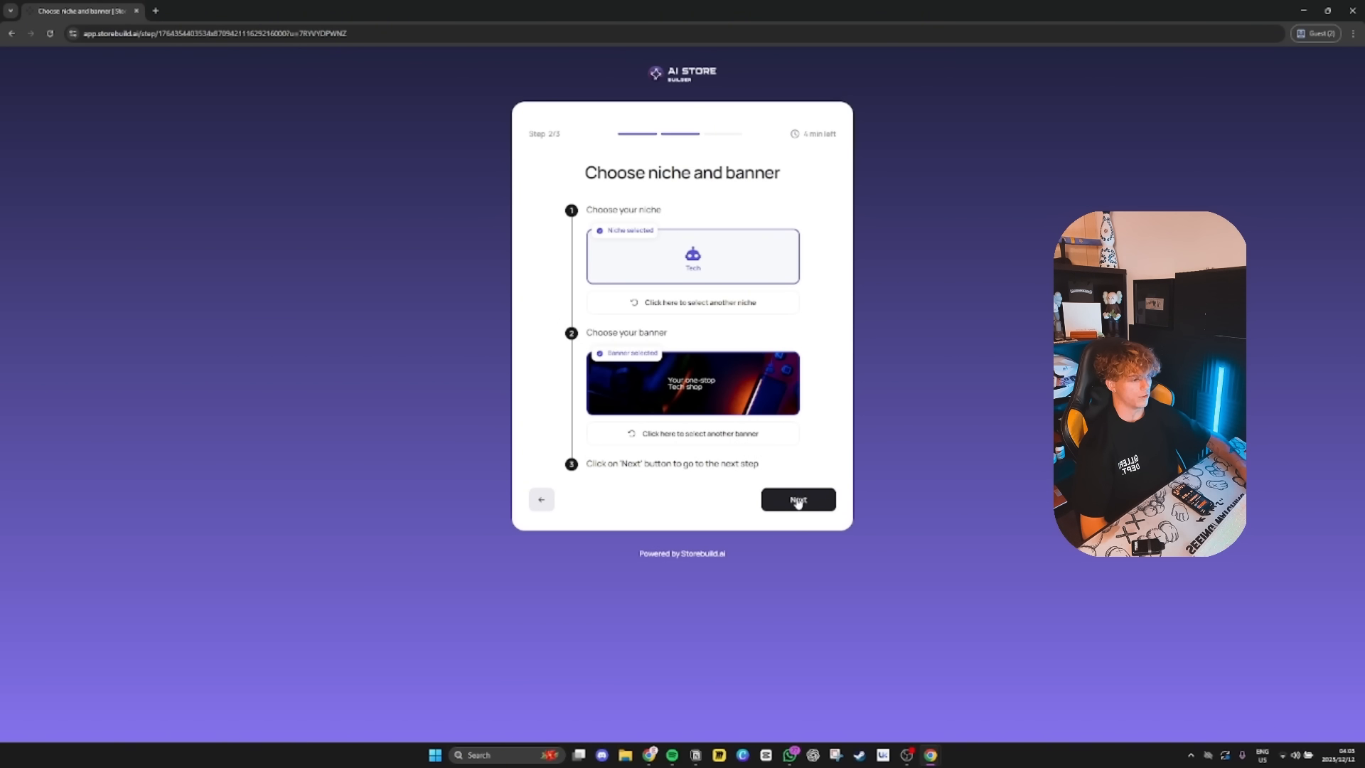
click(797, 500)
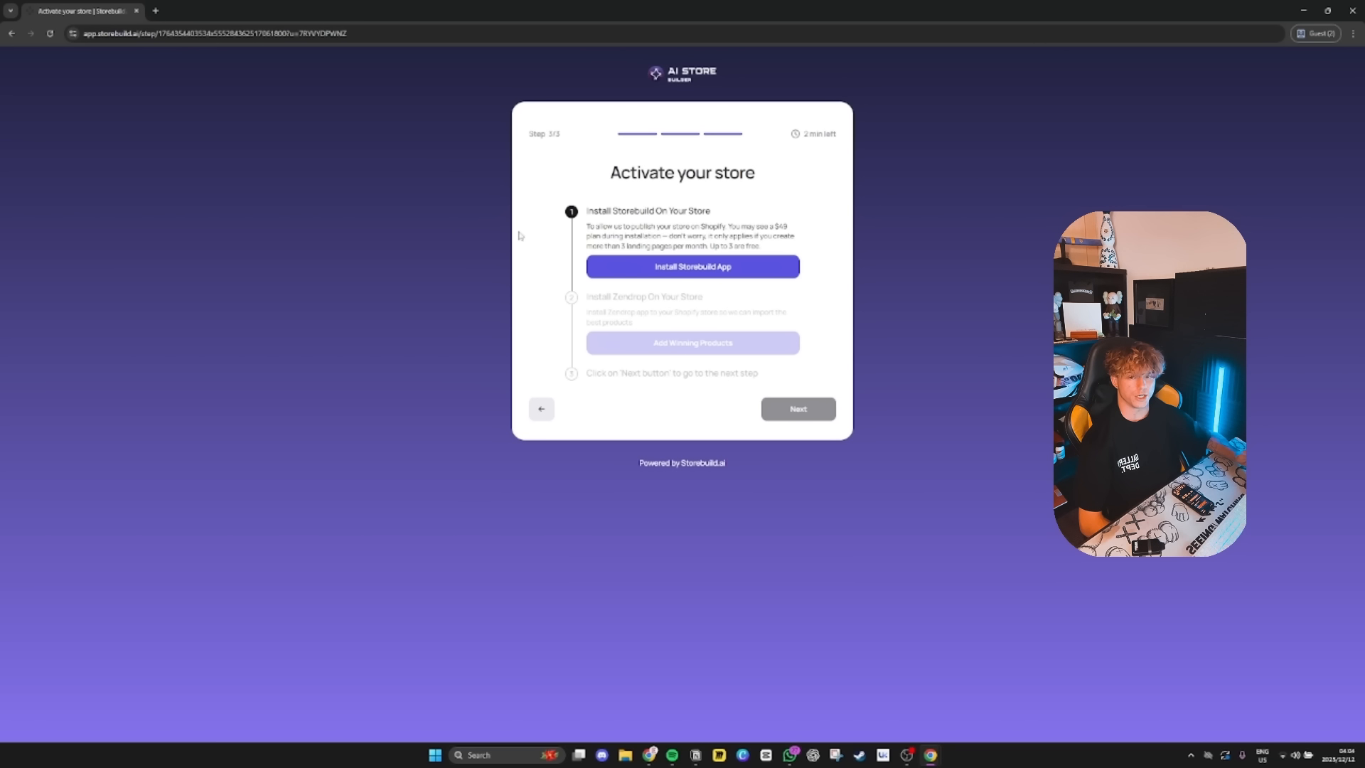
Install the Storebuild.ai app on the Shopify store and approve its Starter plan subscription
click(698, 270)
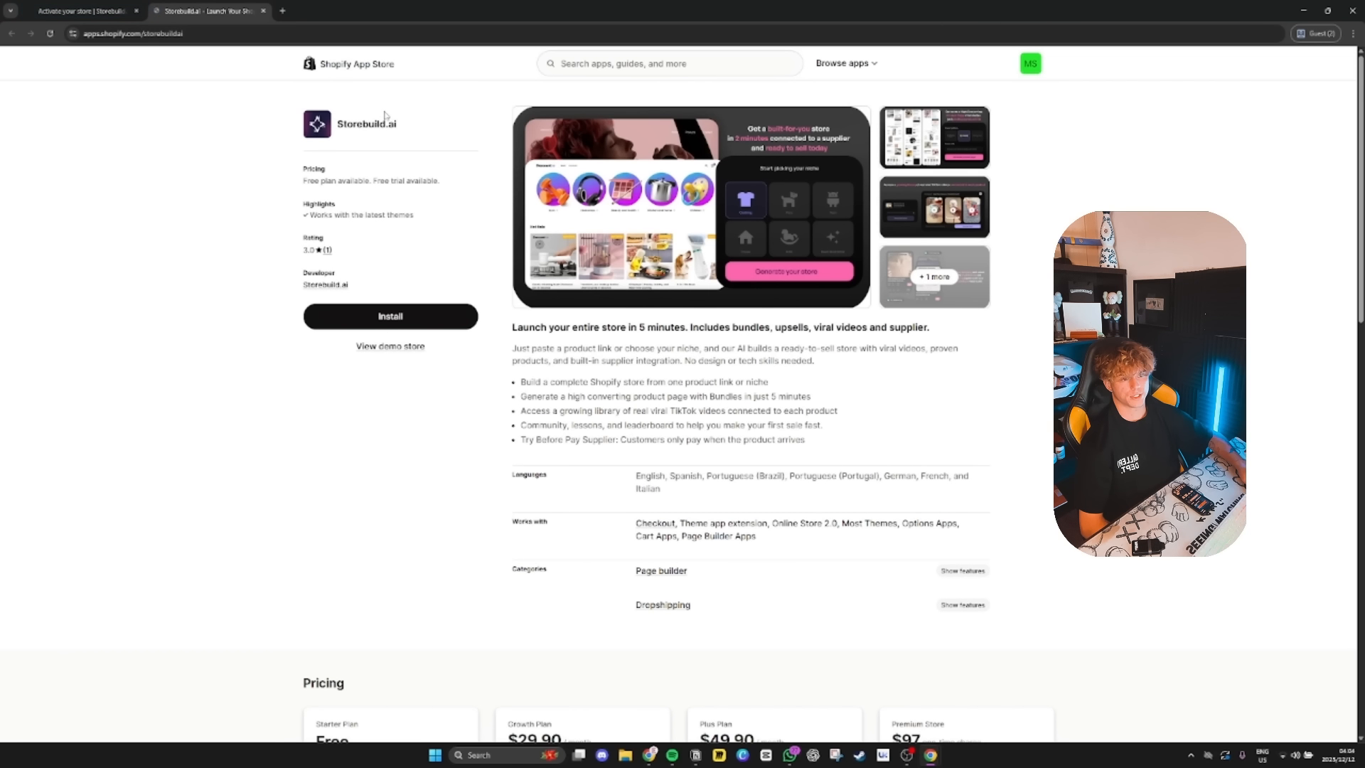
click(404, 319)
click(823, 488)
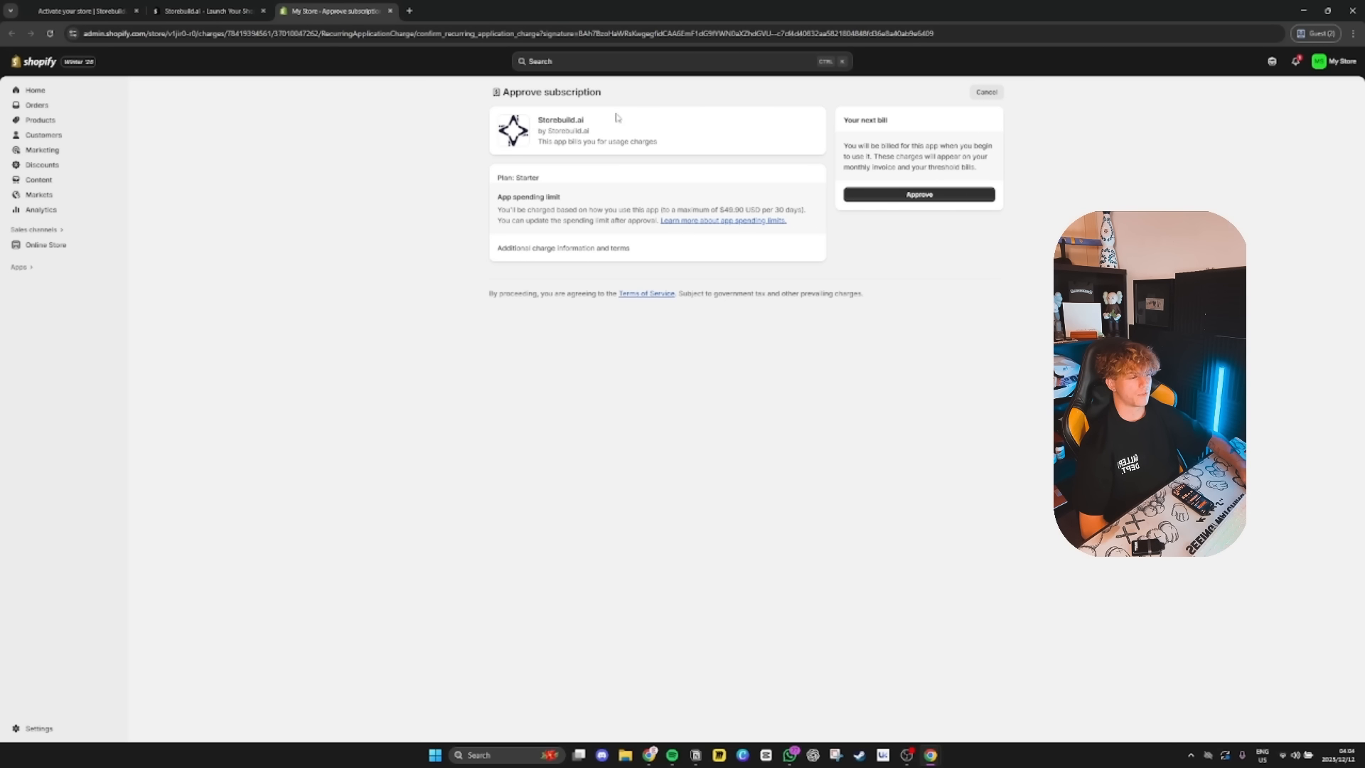
drag(753, 207, 815, 229)
click(873, 195)
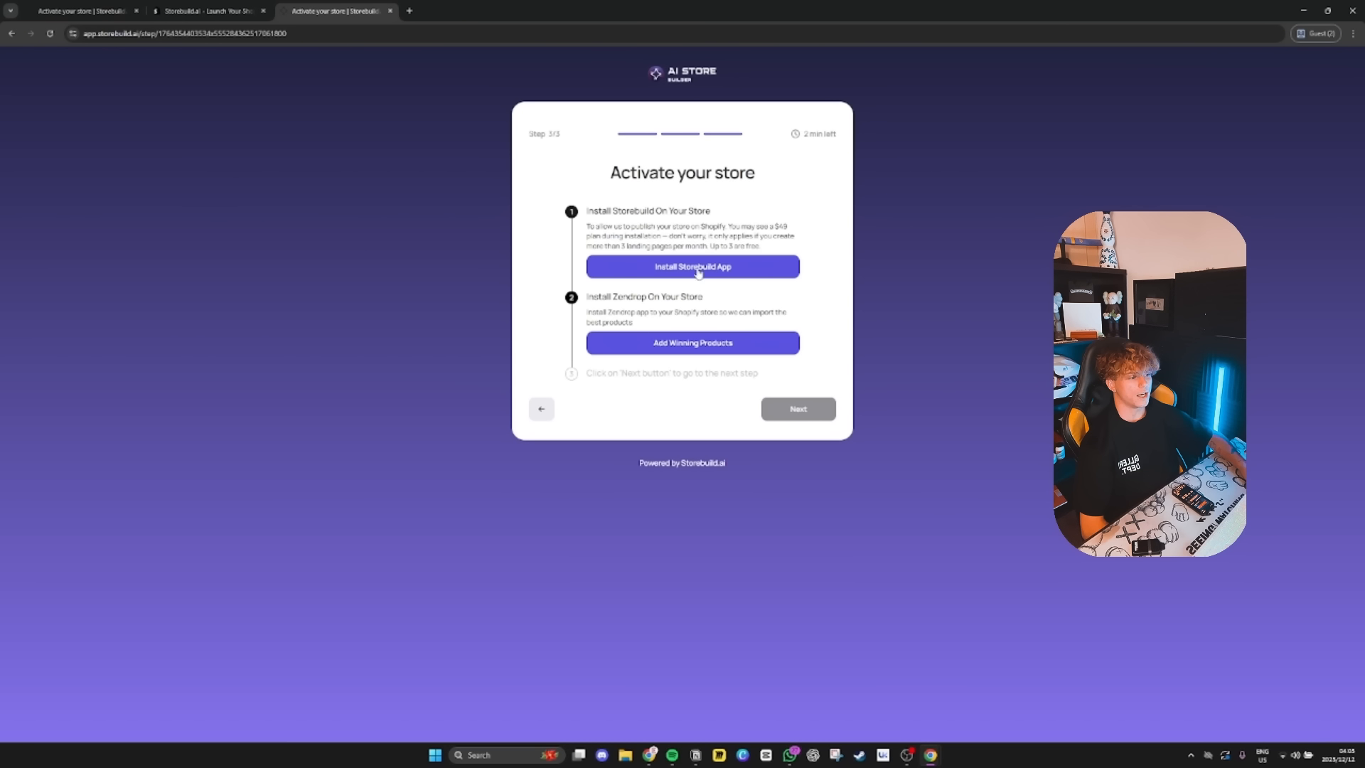
Install the Zendrop - Dropshipping & POD app from the activation page and approve its subscription
click(117, 8)
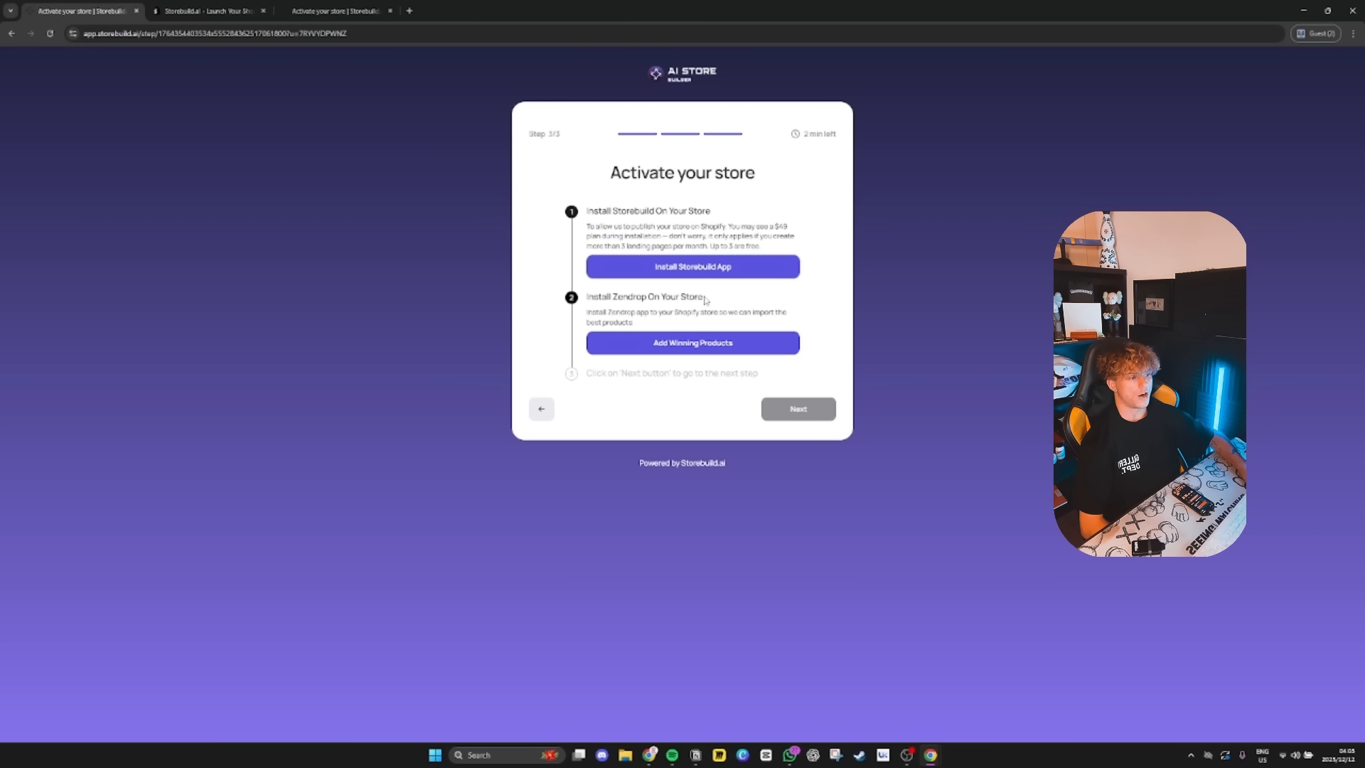
click(713, 348)
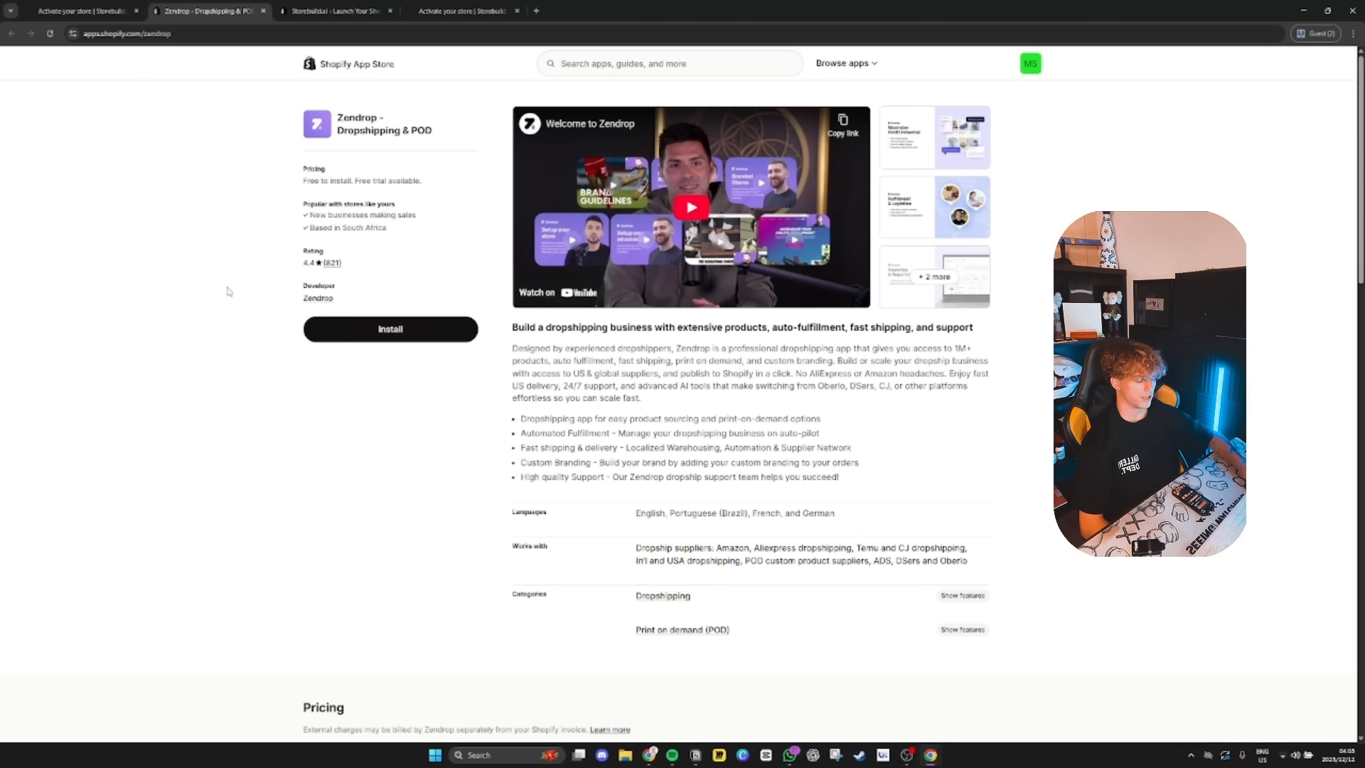
click(390, 329)
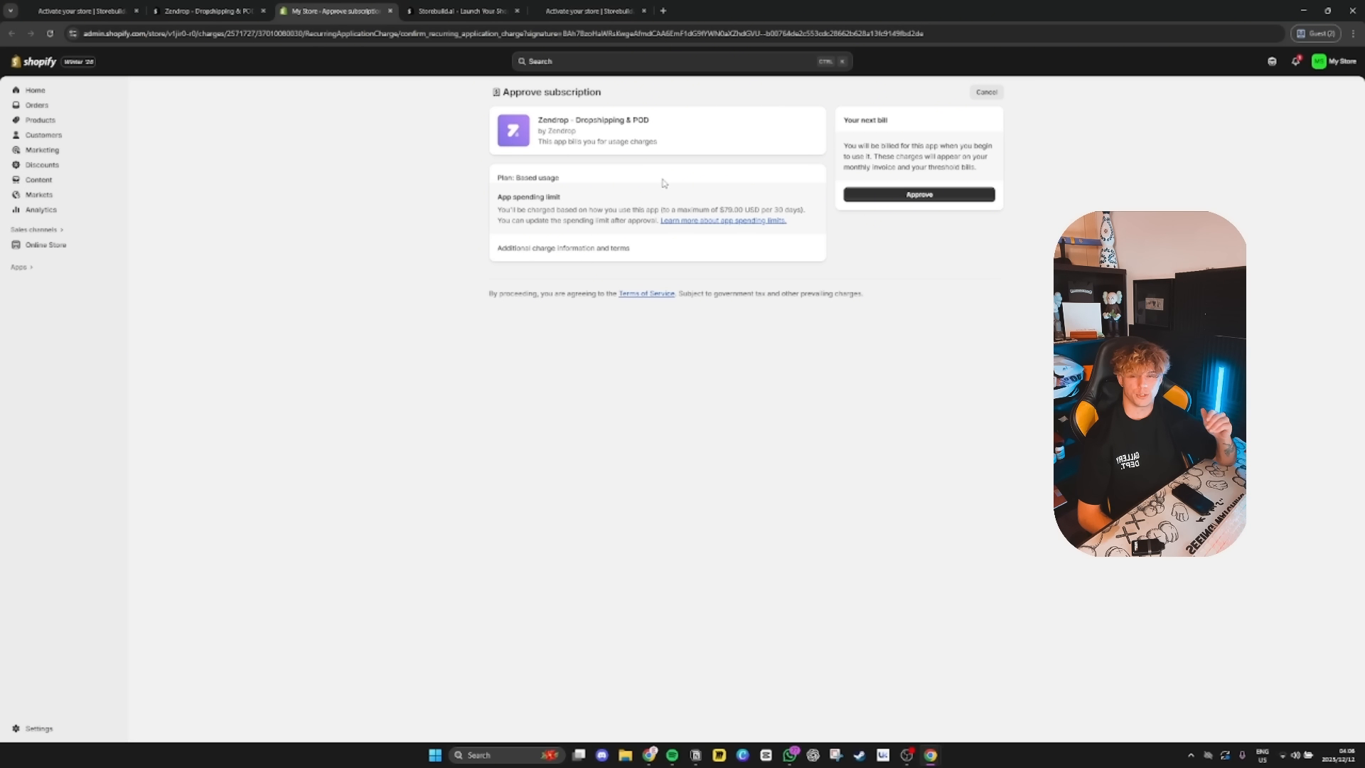
click(955, 194)
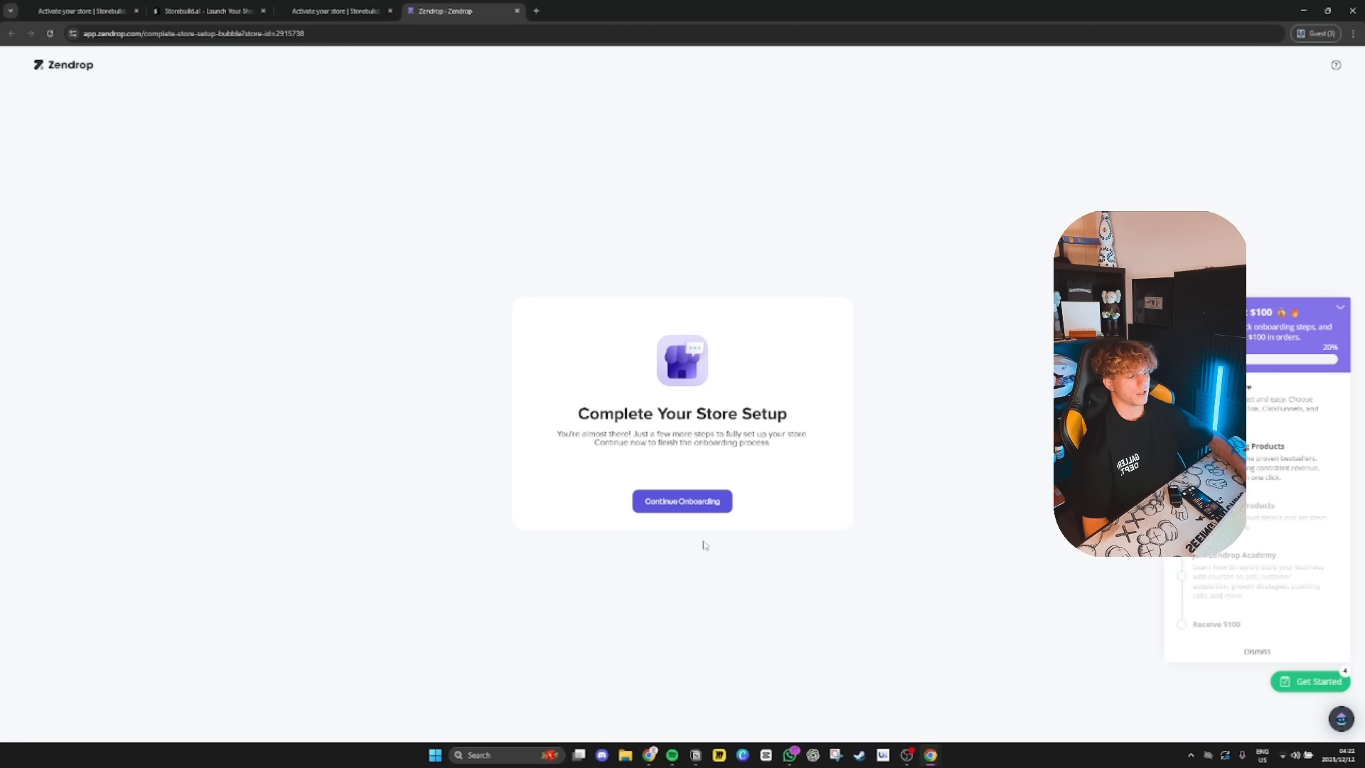
Finish the activation in AI Store Builder, and turn off the store's password protection in the Shopify preferences and save
click(84, 10)
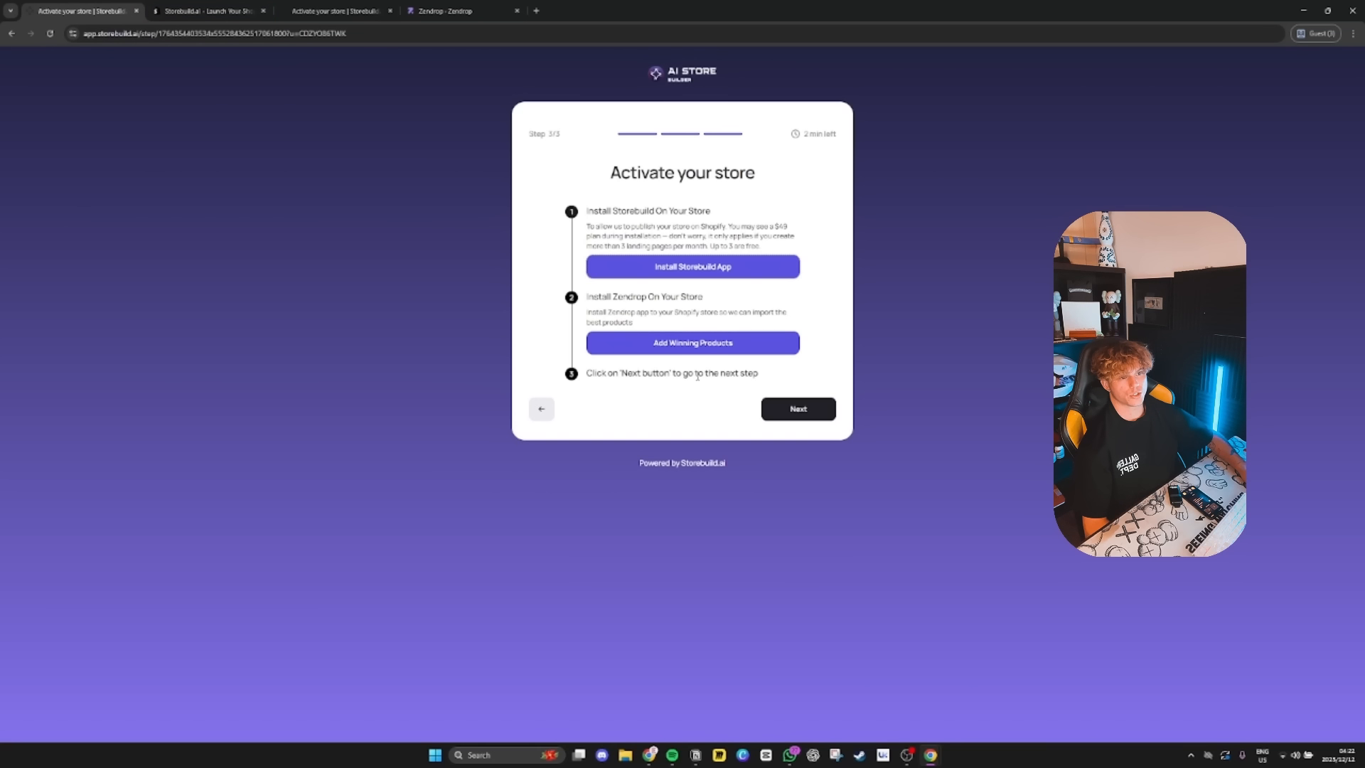
click(815, 415)
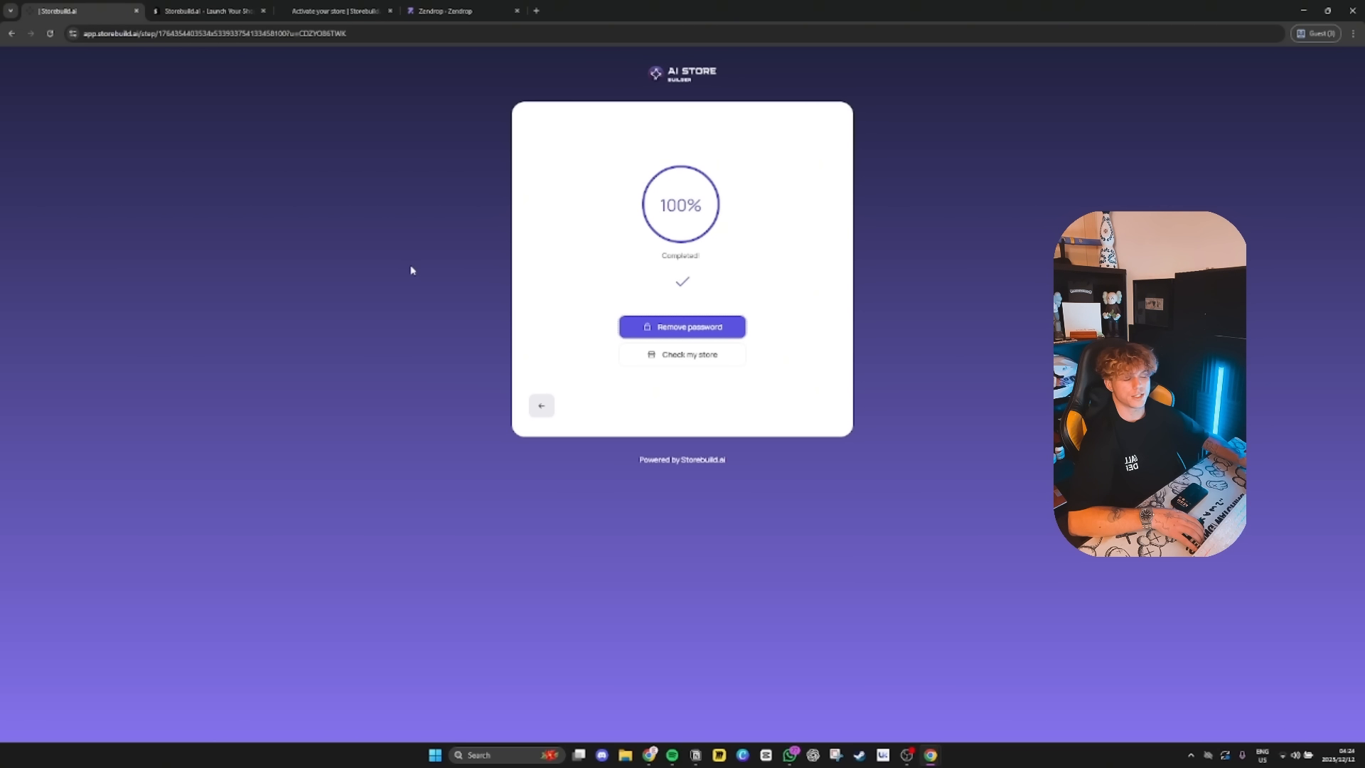
click(679, 326)
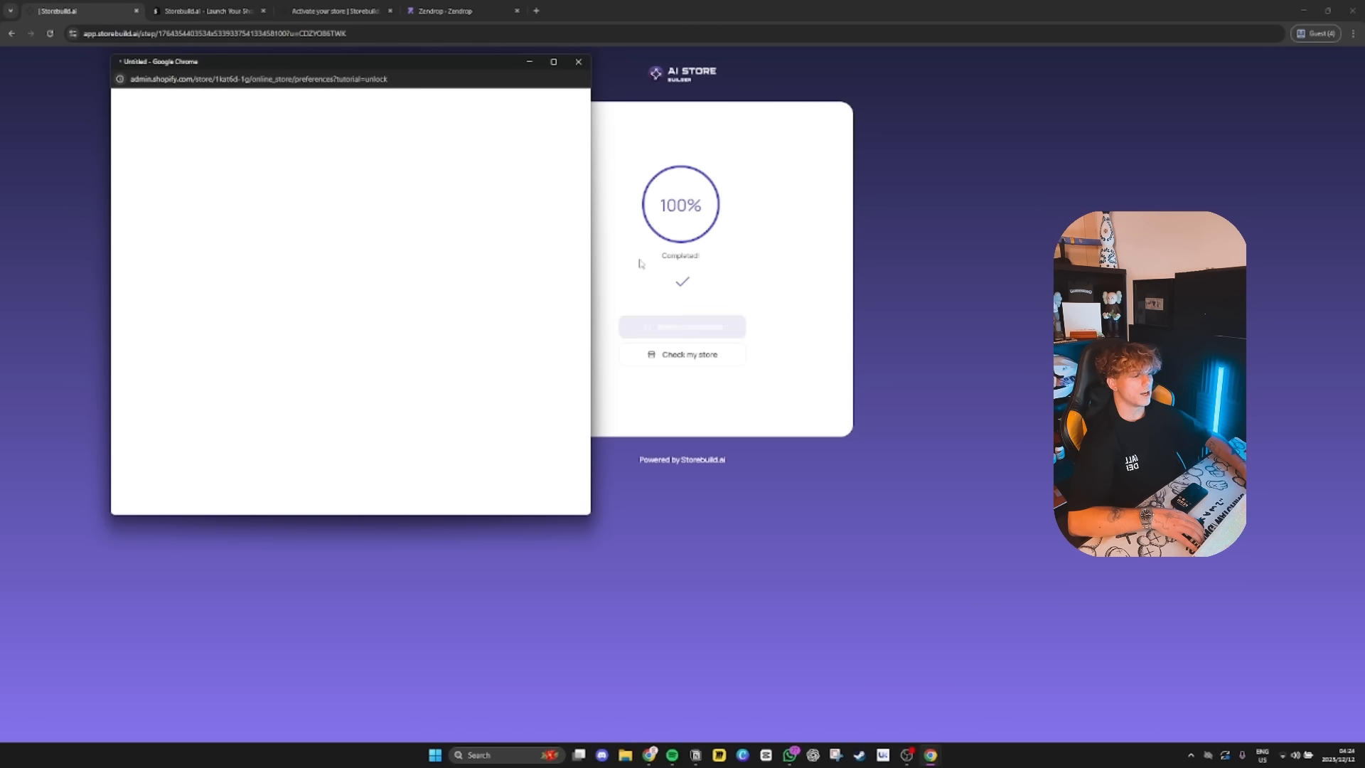
click(552, 63)
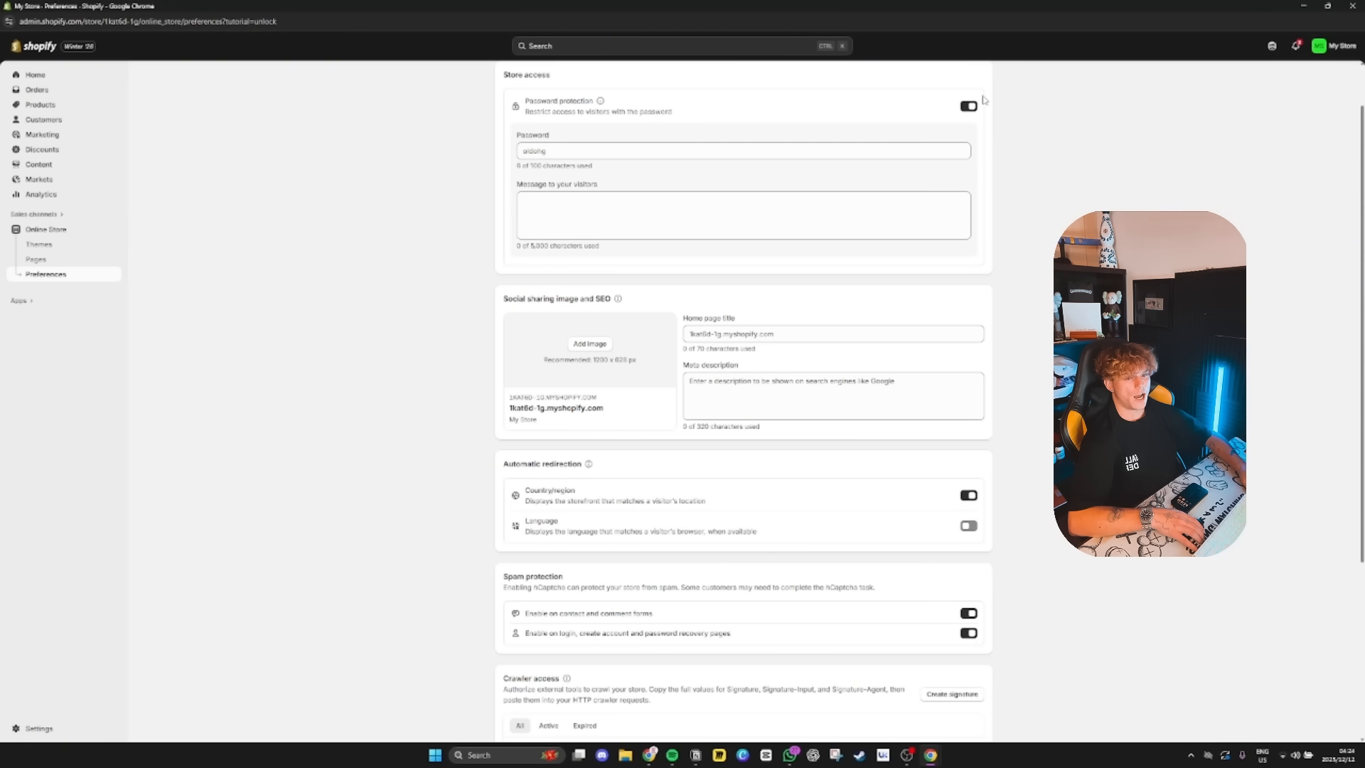
click(969, 108)
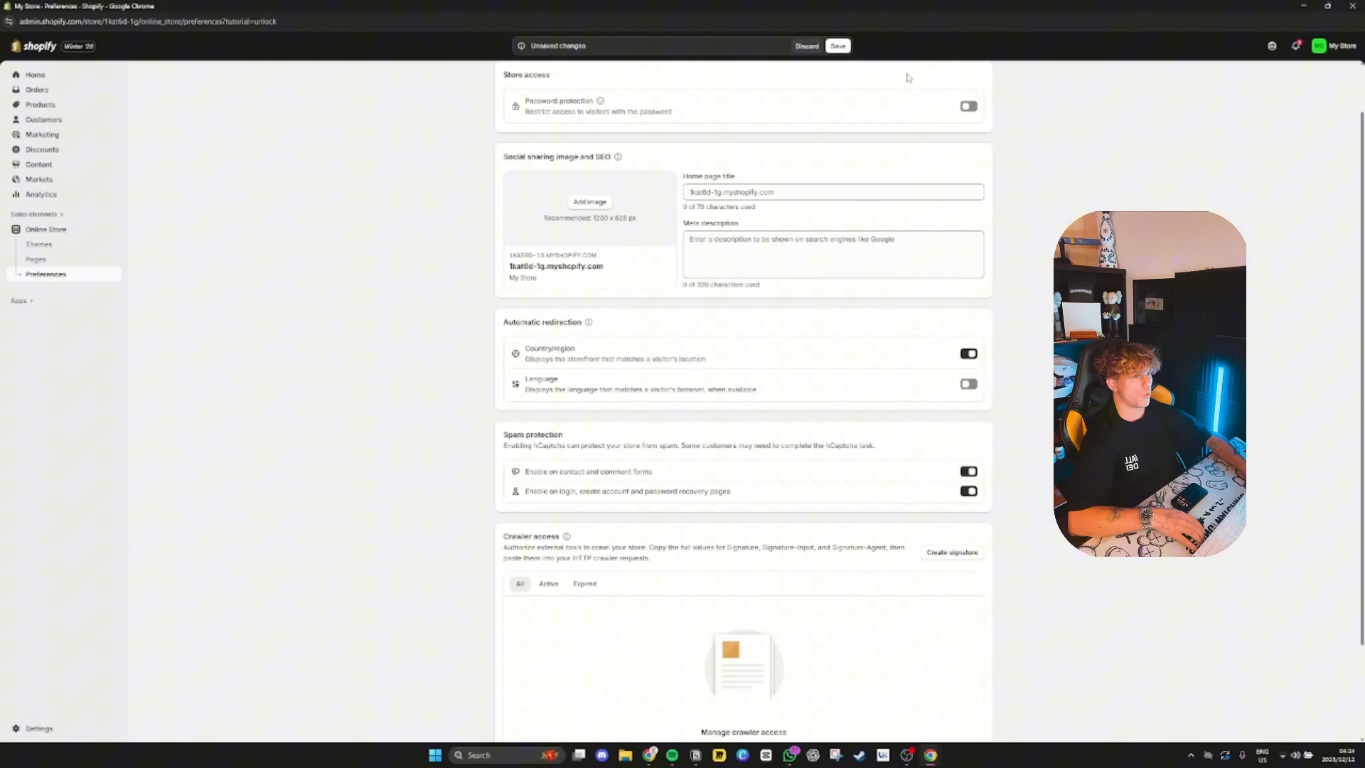
click(838, 46)
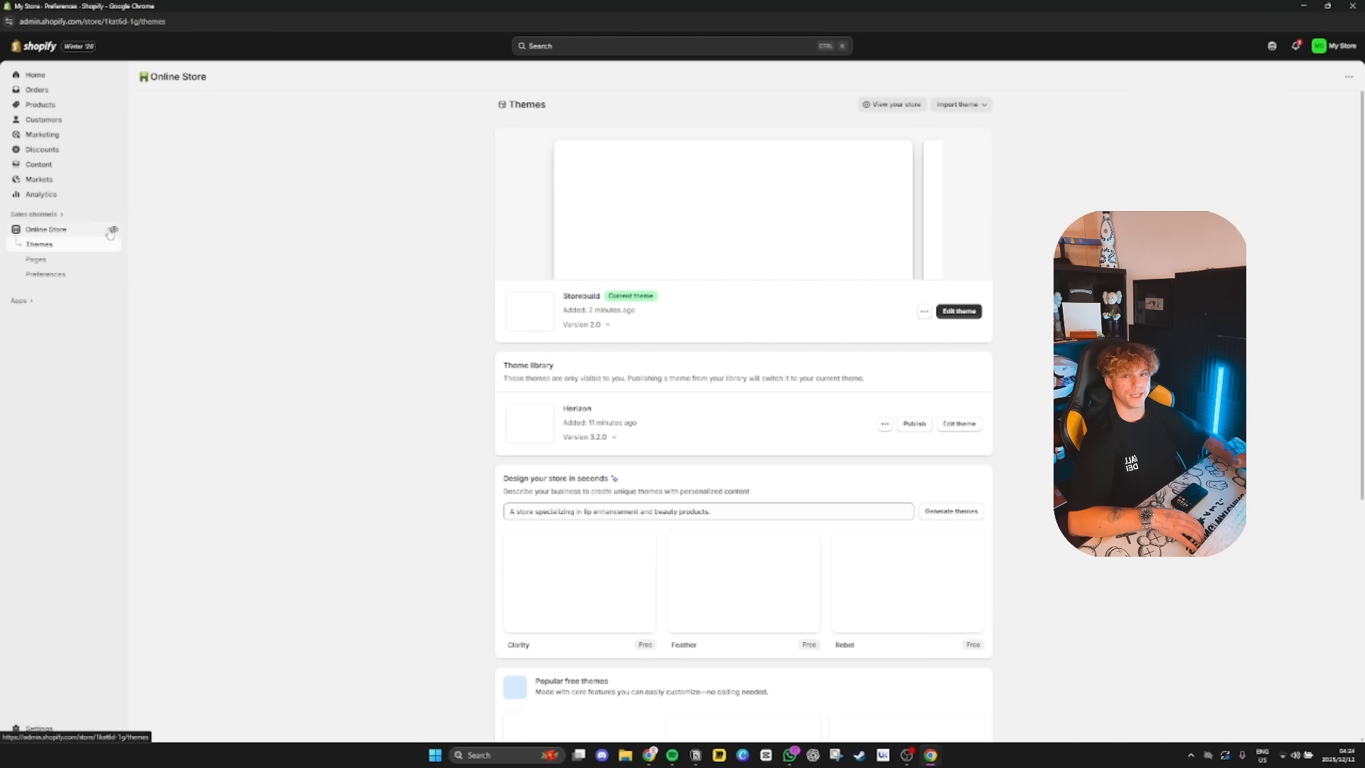
Open the Storebuild theme for editing and examine the home page's Best Sellers and shopping benefits sections
click(956, 310)
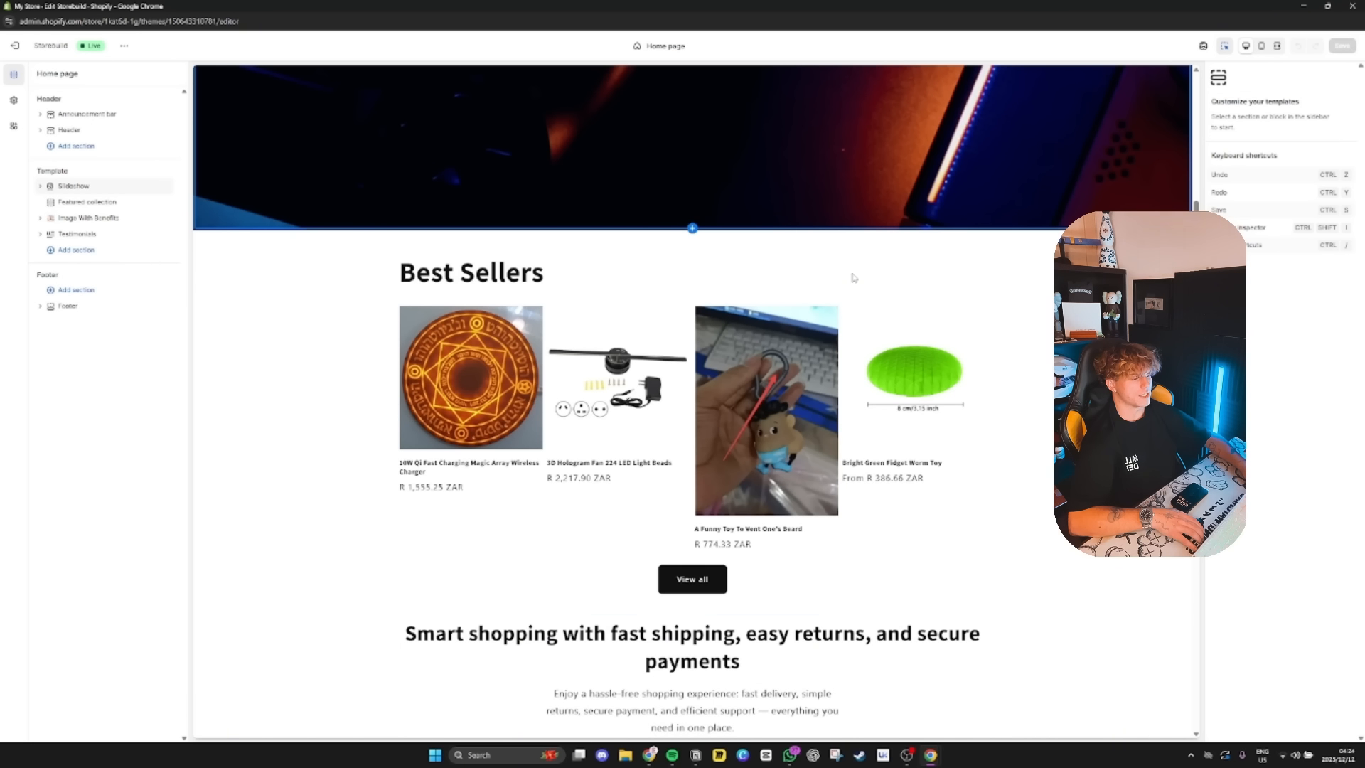
scroll(811, 270, down, 3)
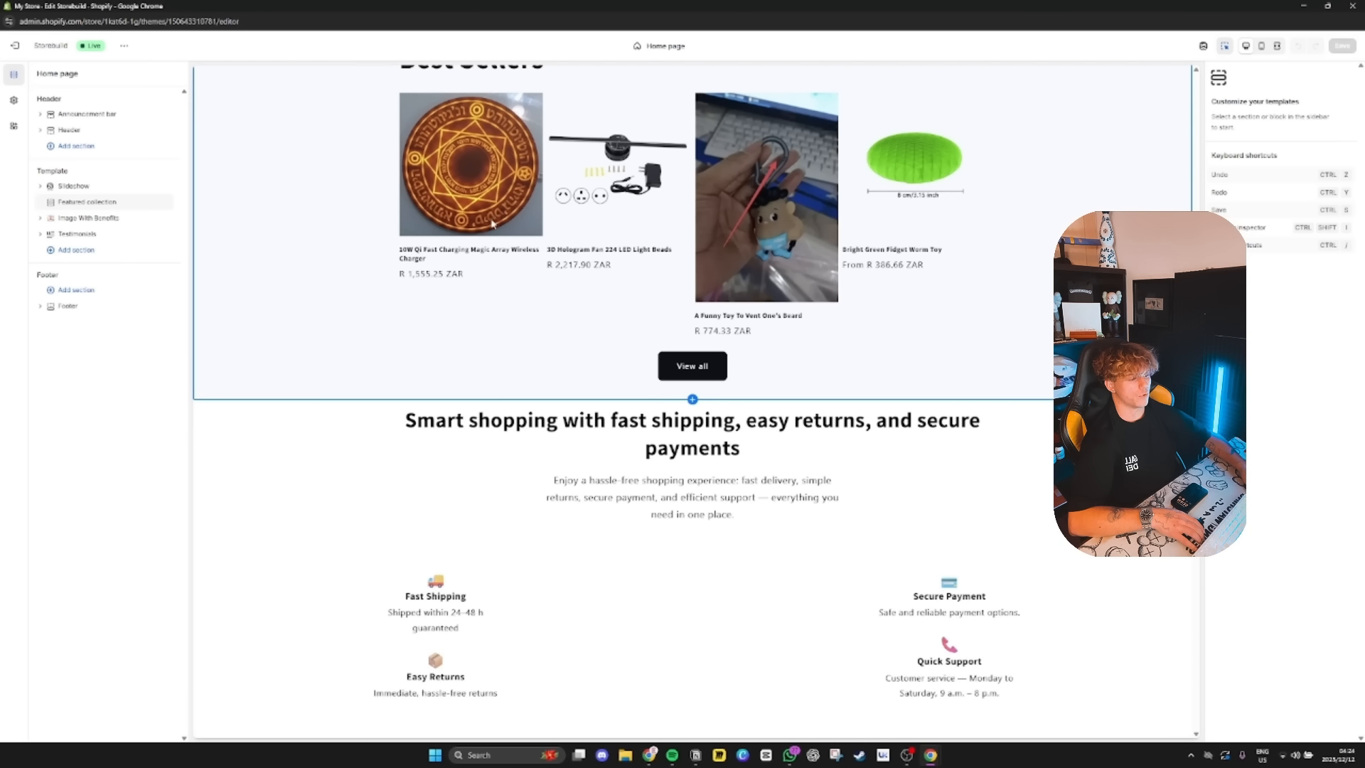
scroll(492, 224, up, 3)
Preview the Password Combination Lock Wine Bottle Stopper product page and examine its images, description and related products
click(664, 46)
click(681, 108)
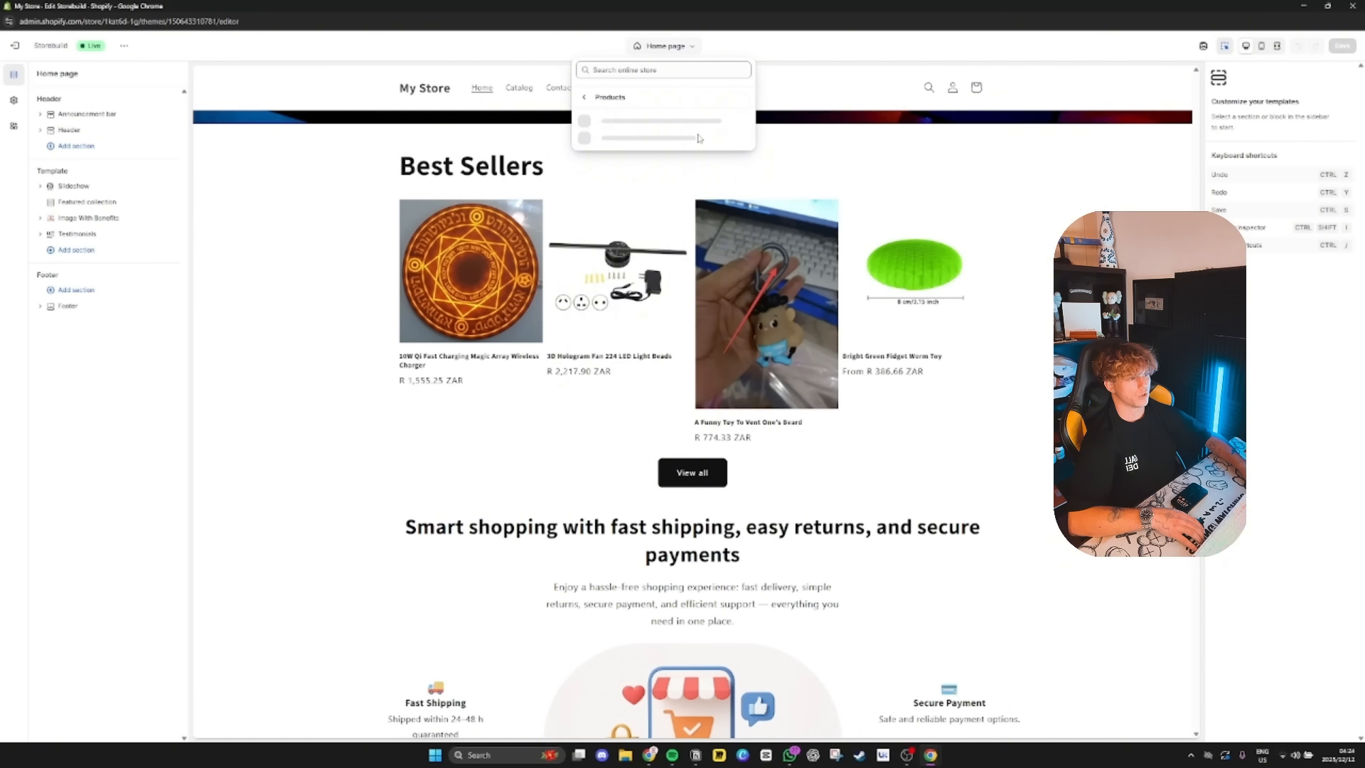
click(676, 125)
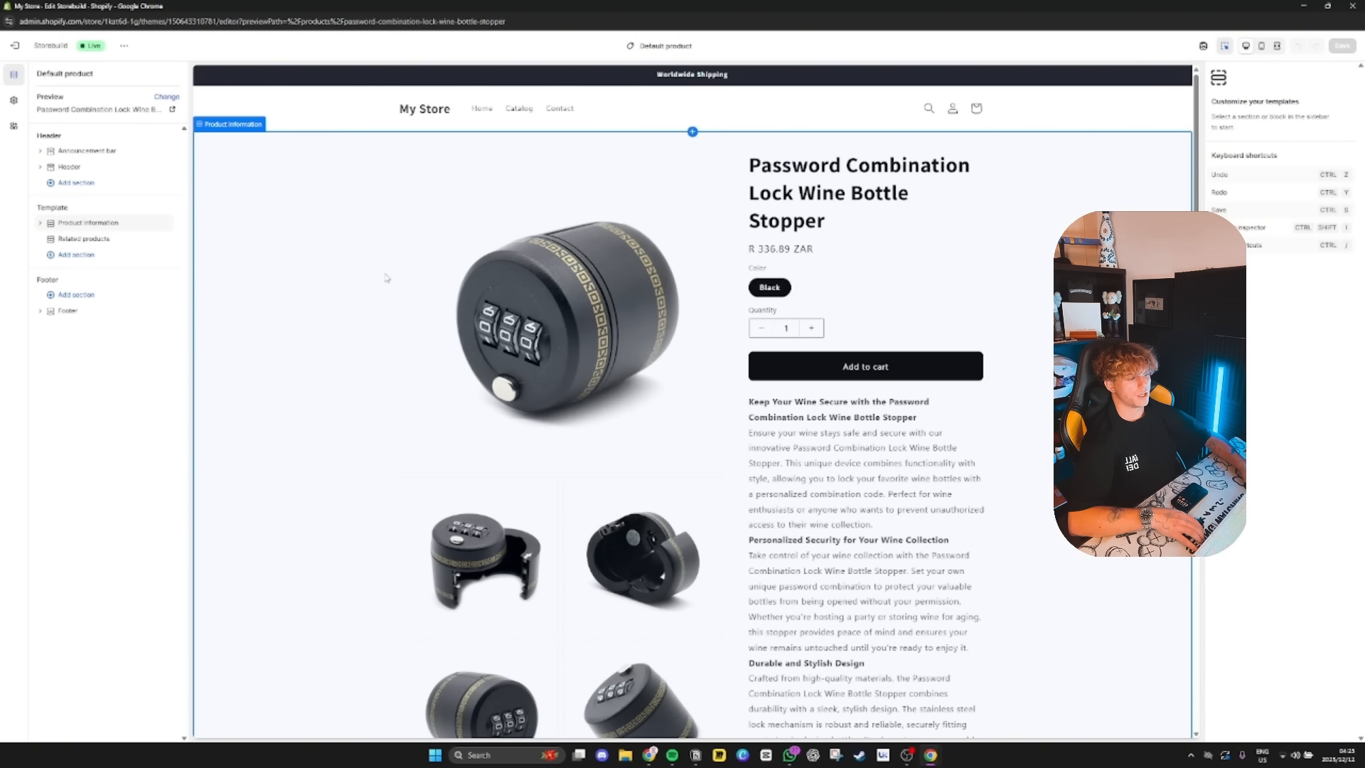
scroll(756, 288, down, 3)
scroll(803, 270, up, 2)
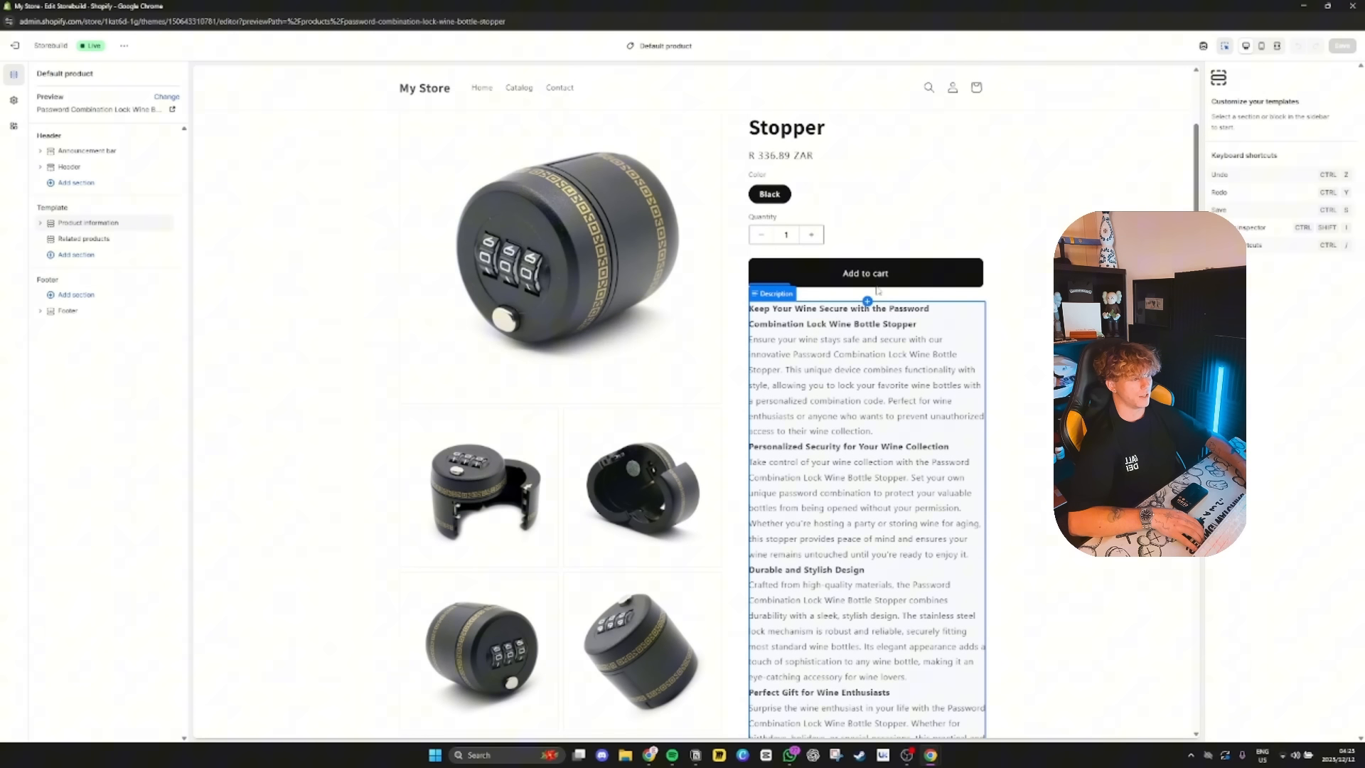
scroll(853, 250, down, 2)
scroll(853, 251, down, 5)
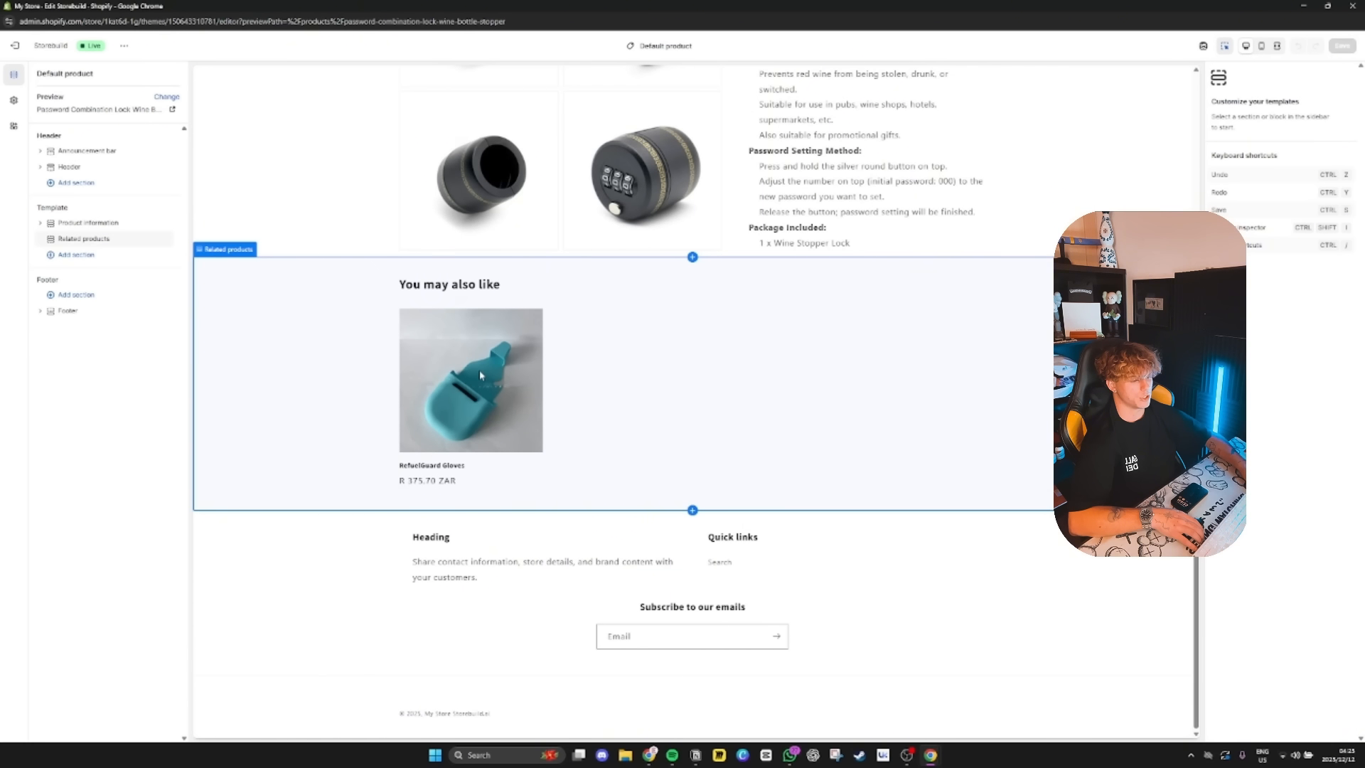
scroll(479, 370, up, 1)
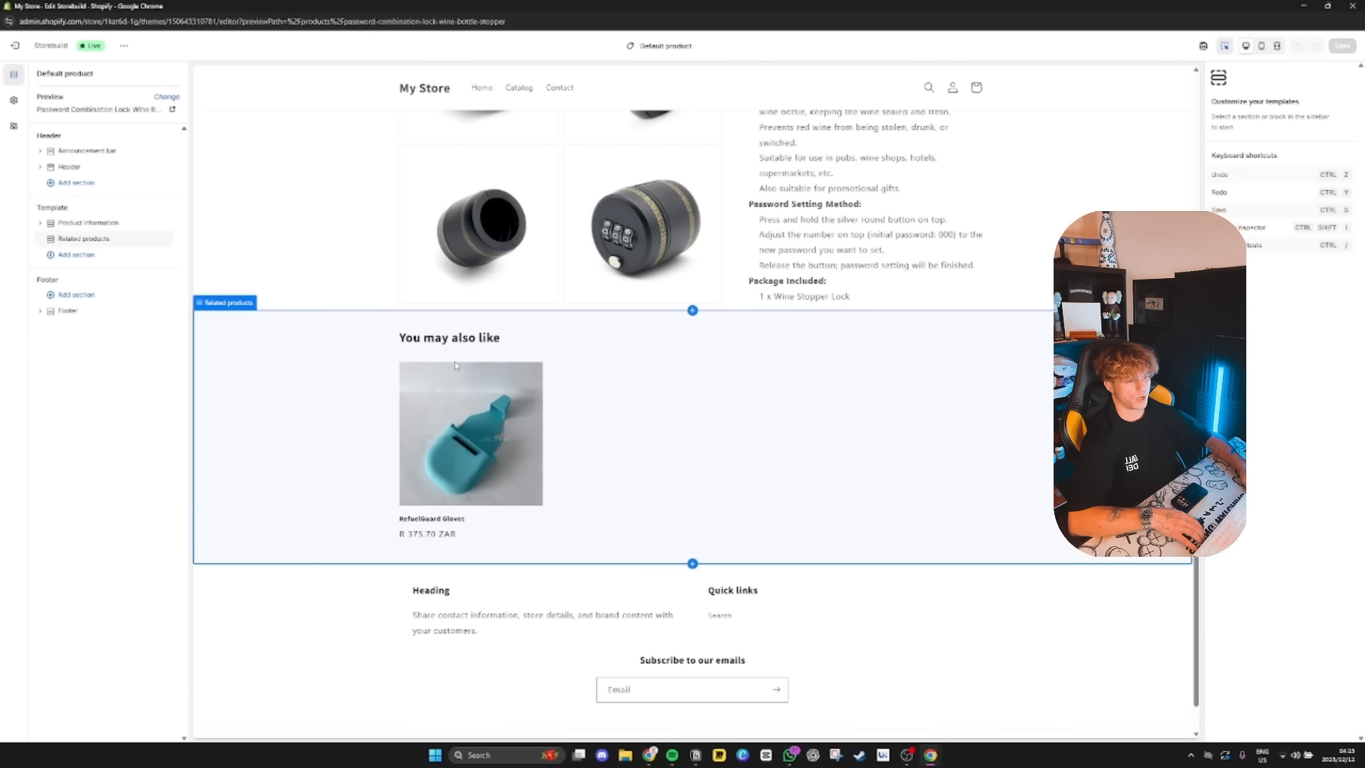
Exit the theme editor and return to the Shopify admin home page
click(15, 46)
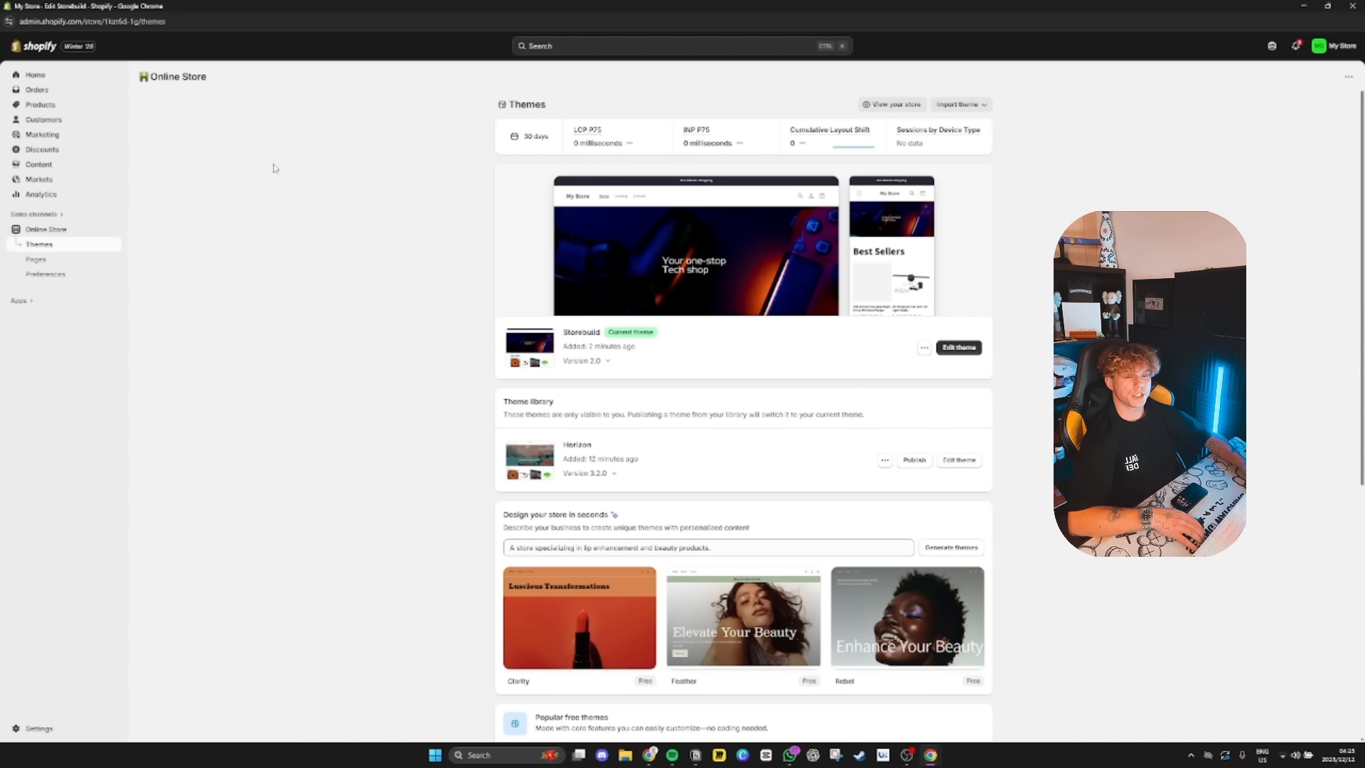
click(69, 79)
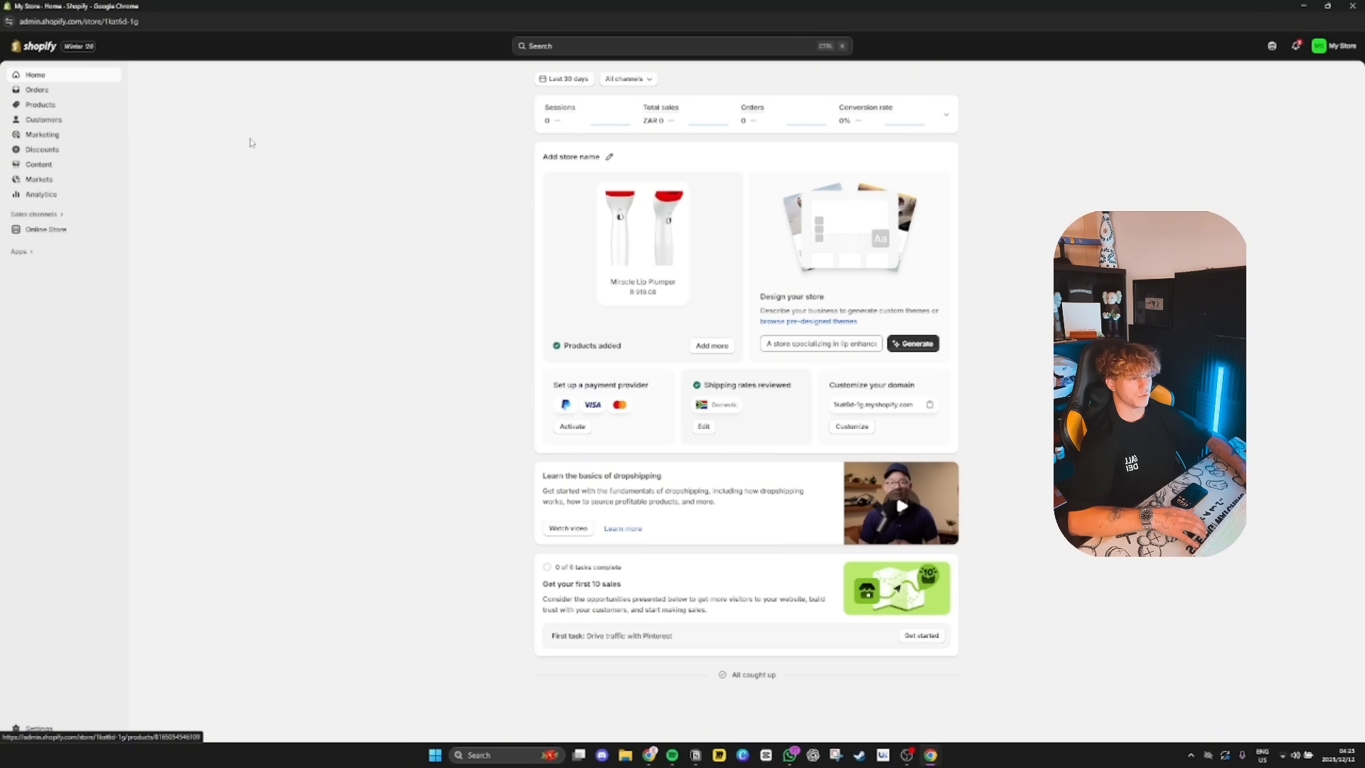
Examine the date range options for the home page statistics, and open the store's orders
click(563, 78)
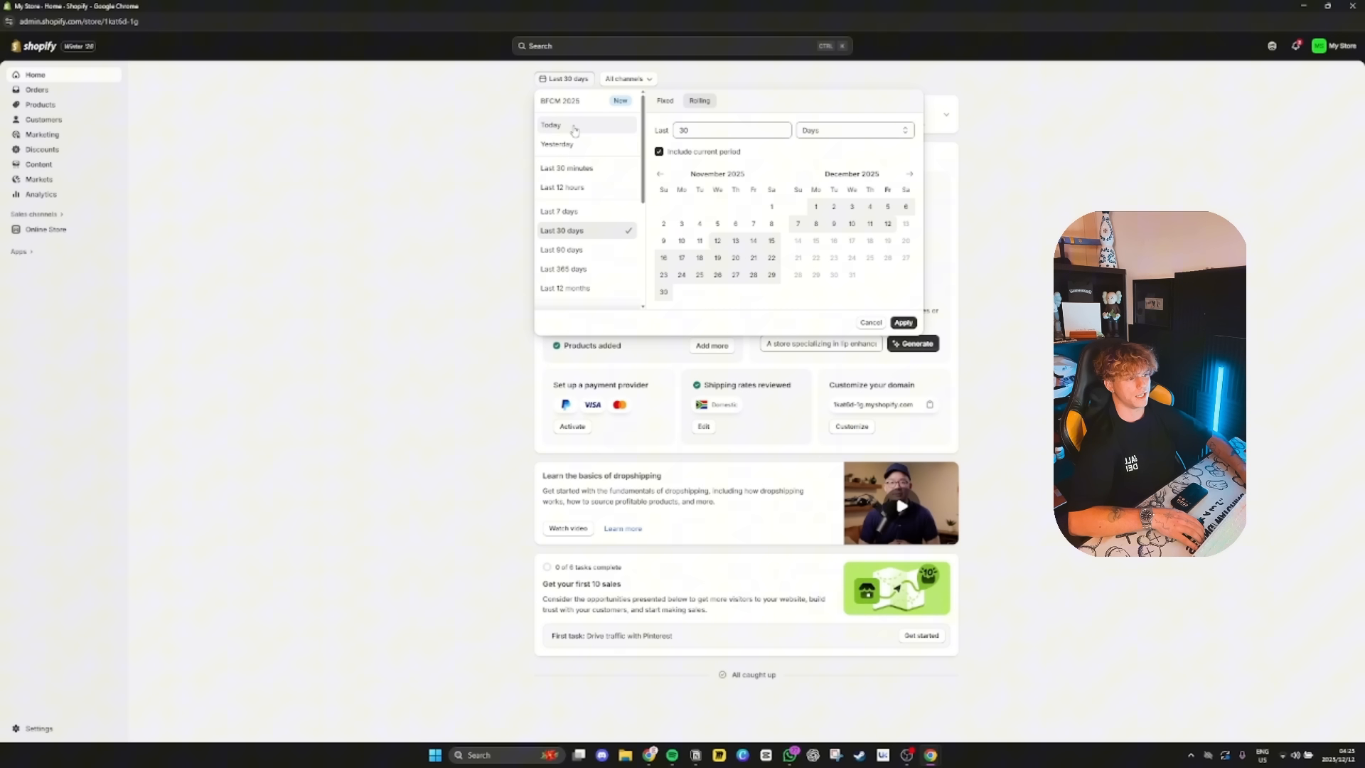
click(452, 199)
click(43, 91)
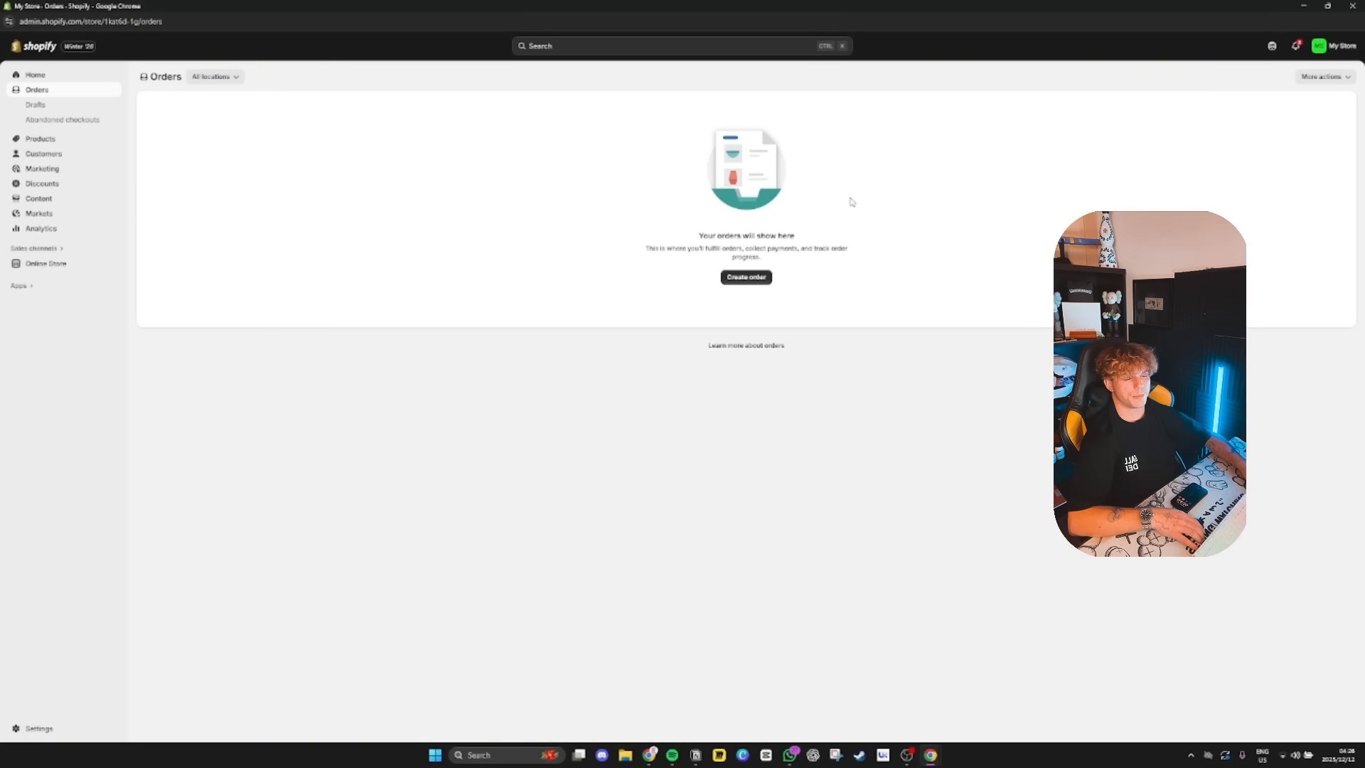
Examine the Steel Tongue Drum product's description, media and variants, and view the list of product collections
click(29, 139)
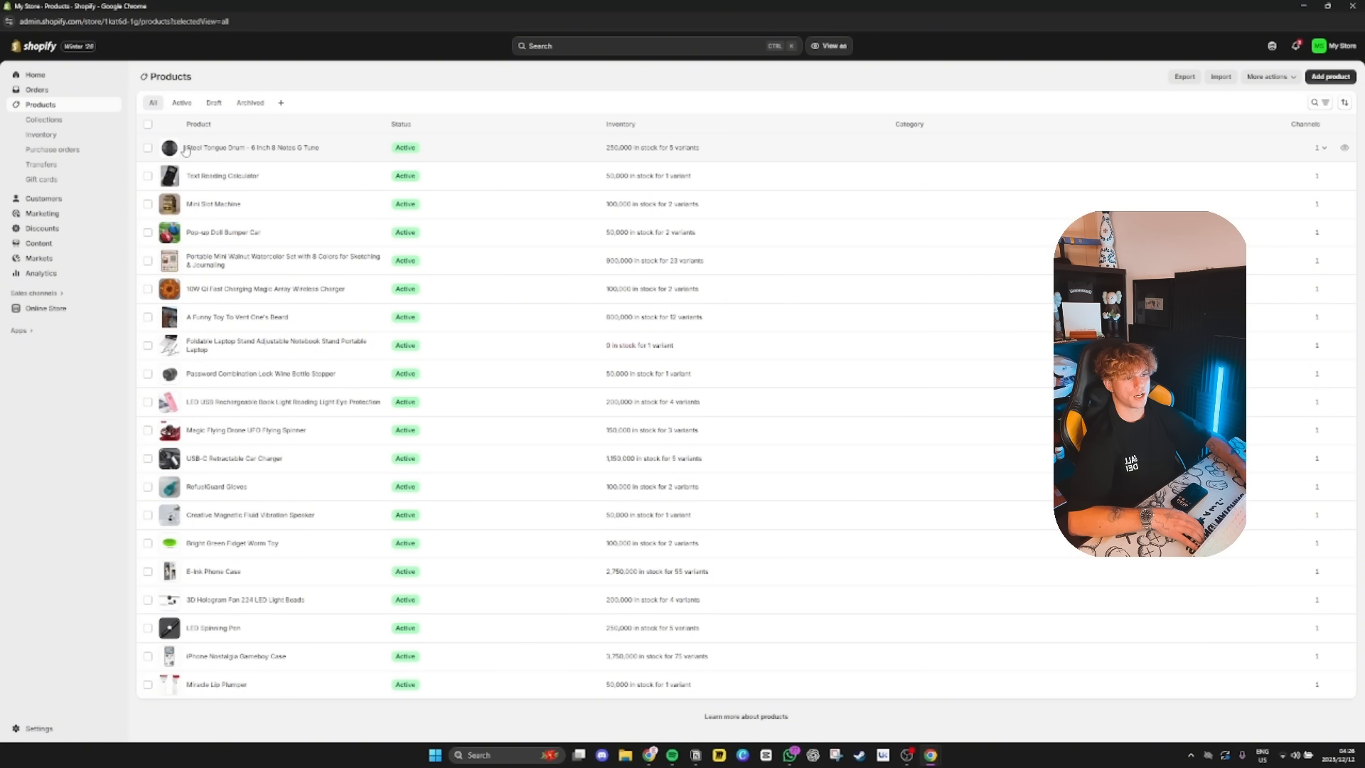
click(234, 151)
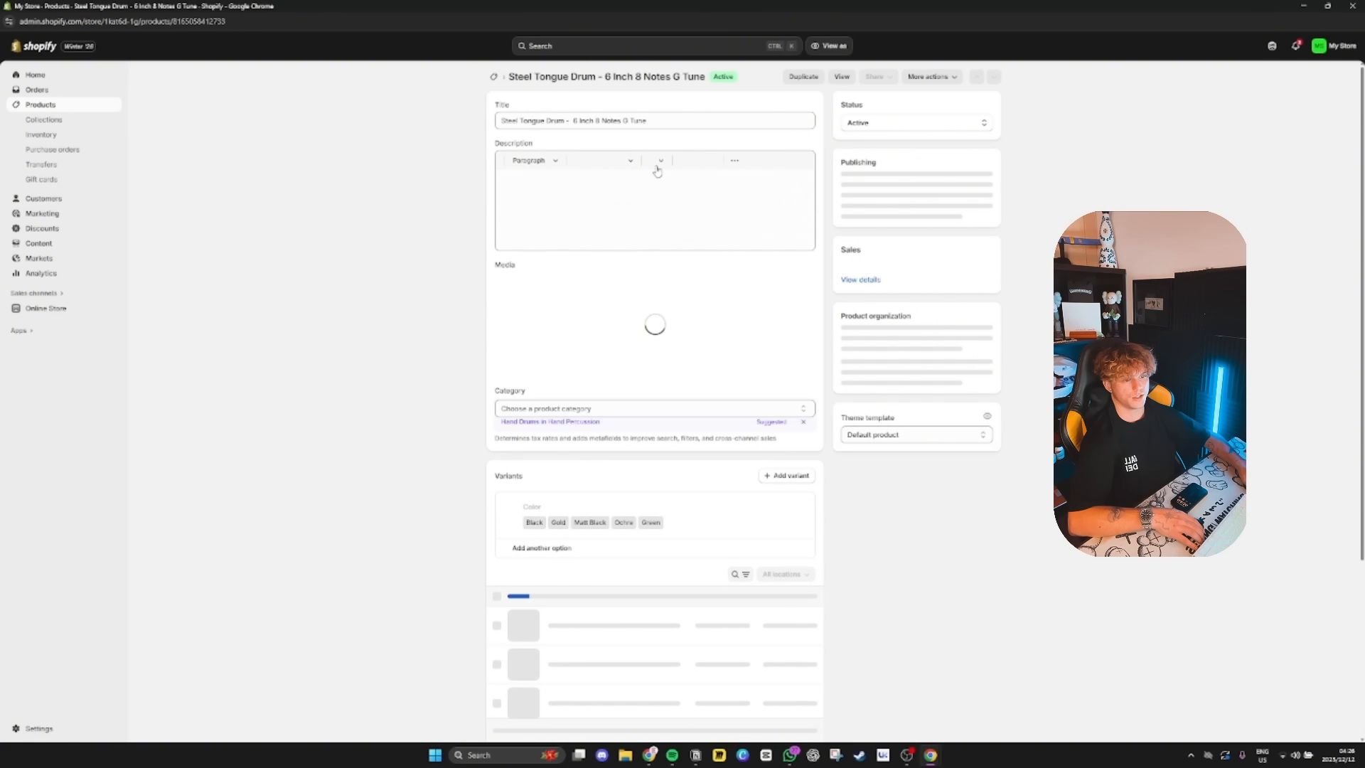
scroll(399, 386, down, 3)
scroll(399, 386, up, 4)
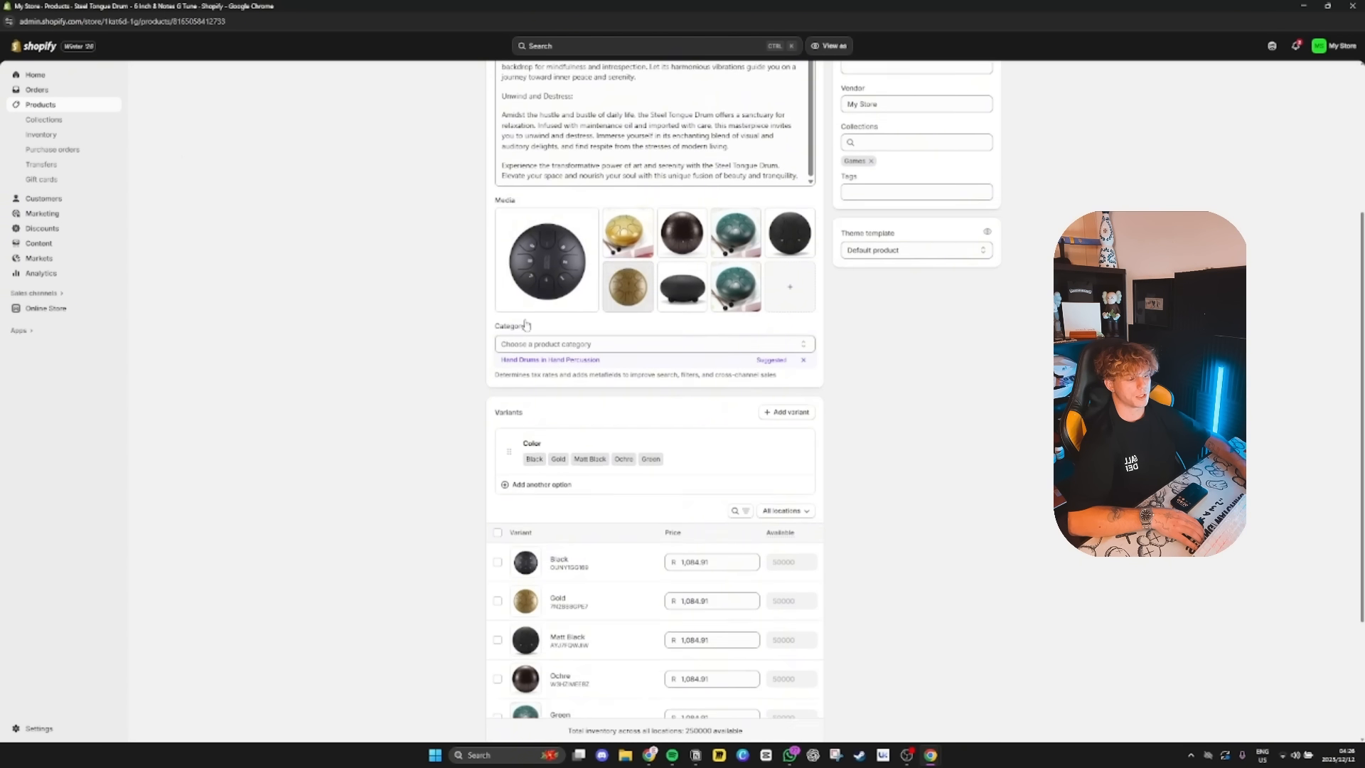
click(71, 121)
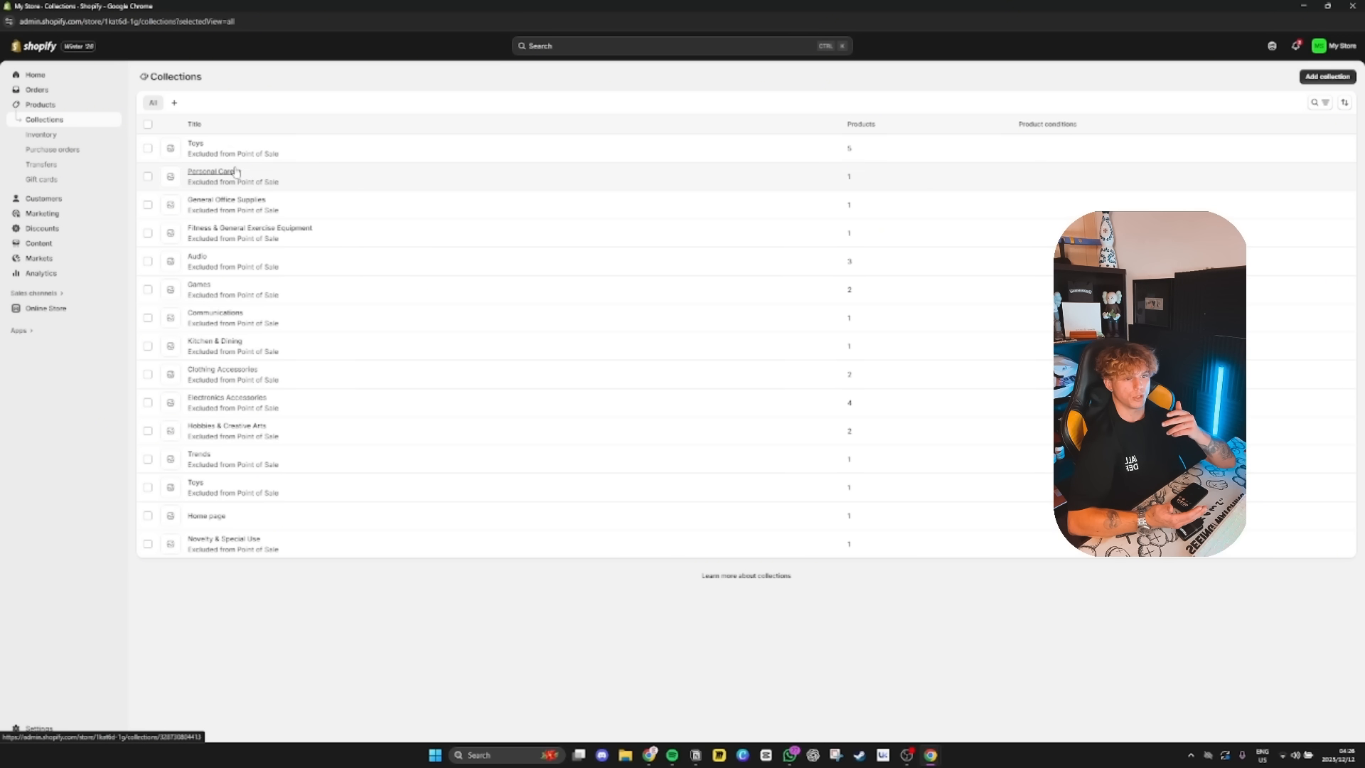
Examine the customers and marketing areas and the discount types offered for a new discount, without creating one
click(44, 198)
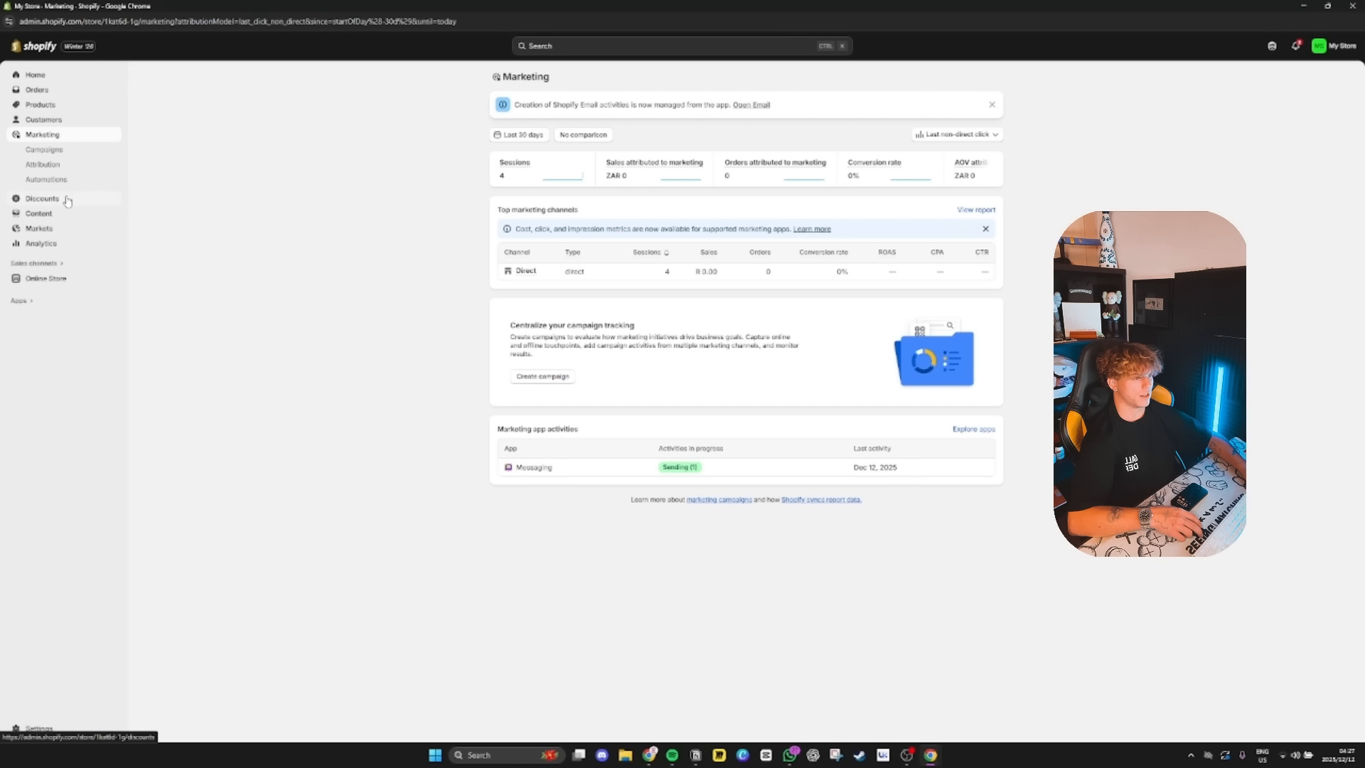
click(42, 198)
click(744, 277)
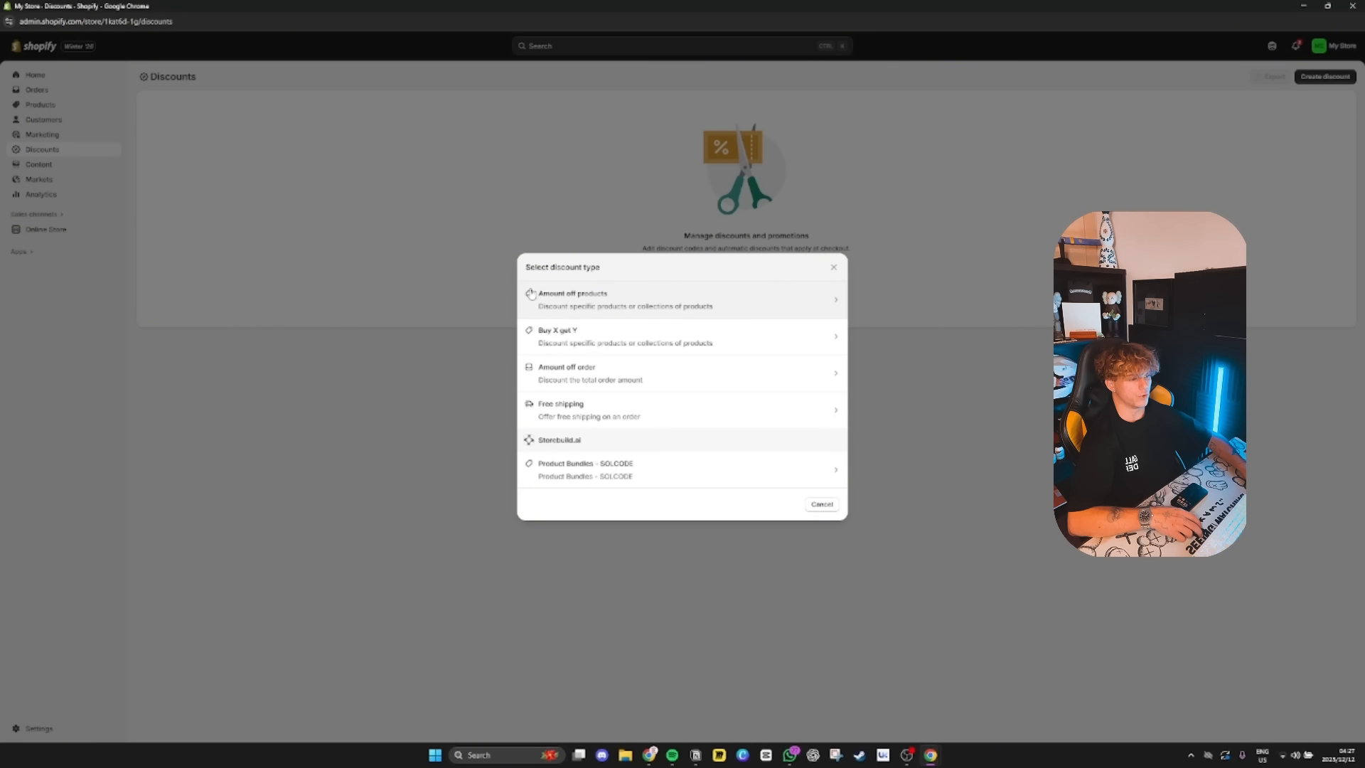
click(833, 267)
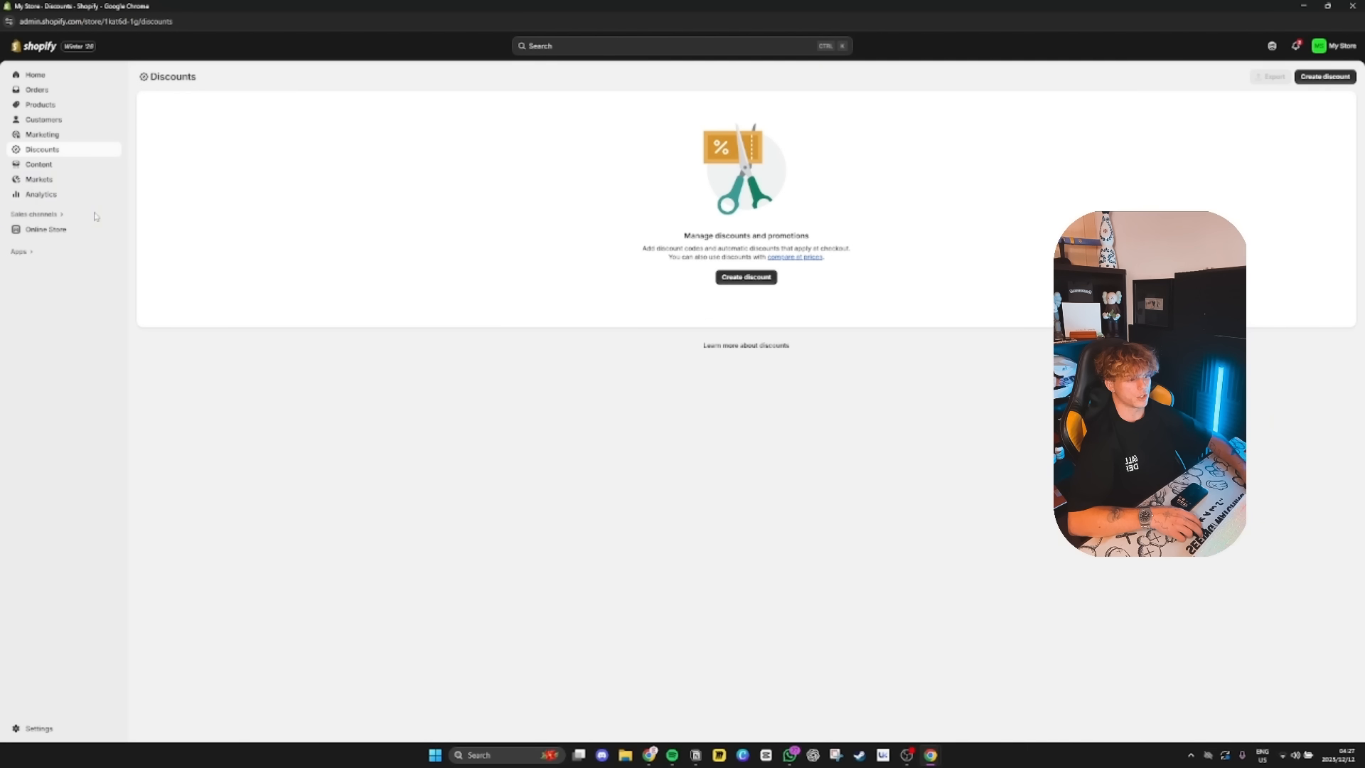
Open the store's content area and examine the uploaded files
click(38, 164)
click(33, 194)
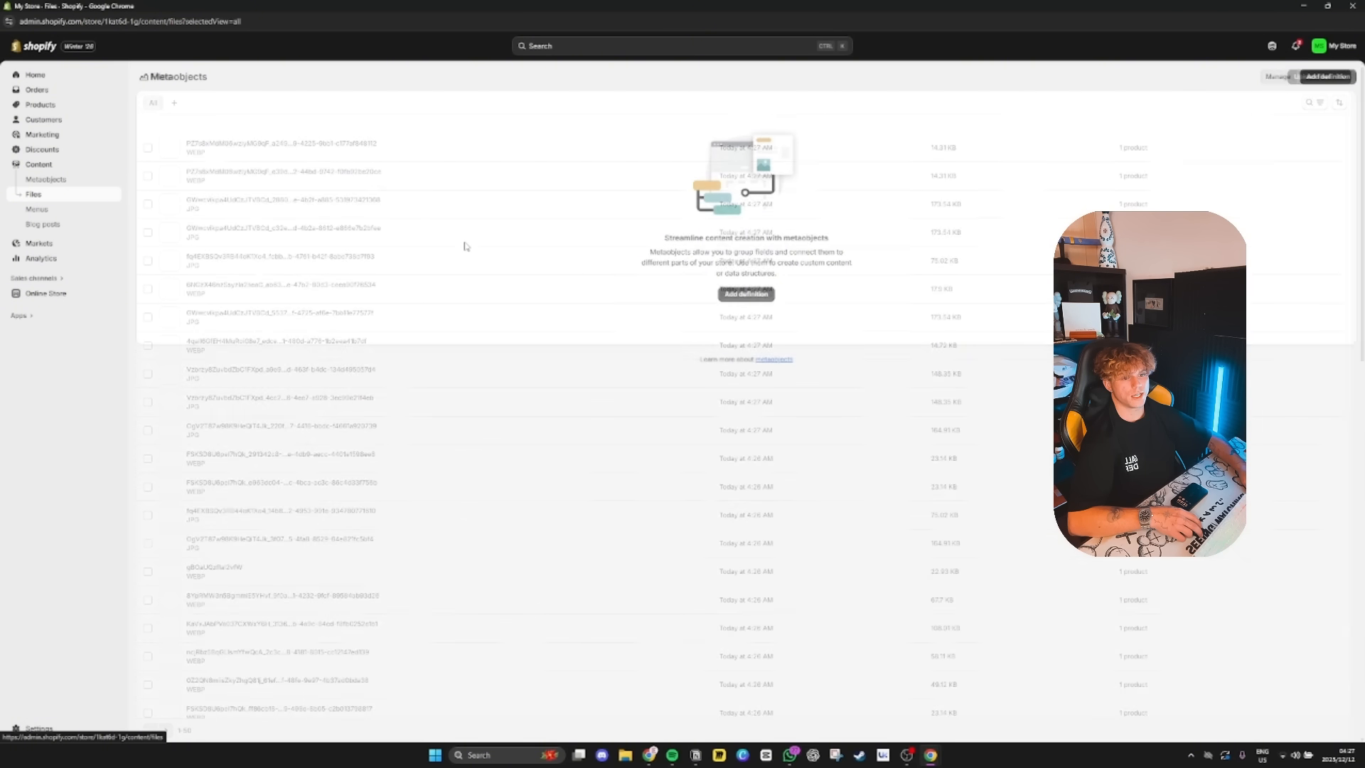
scroll(341, 306, down, 2)
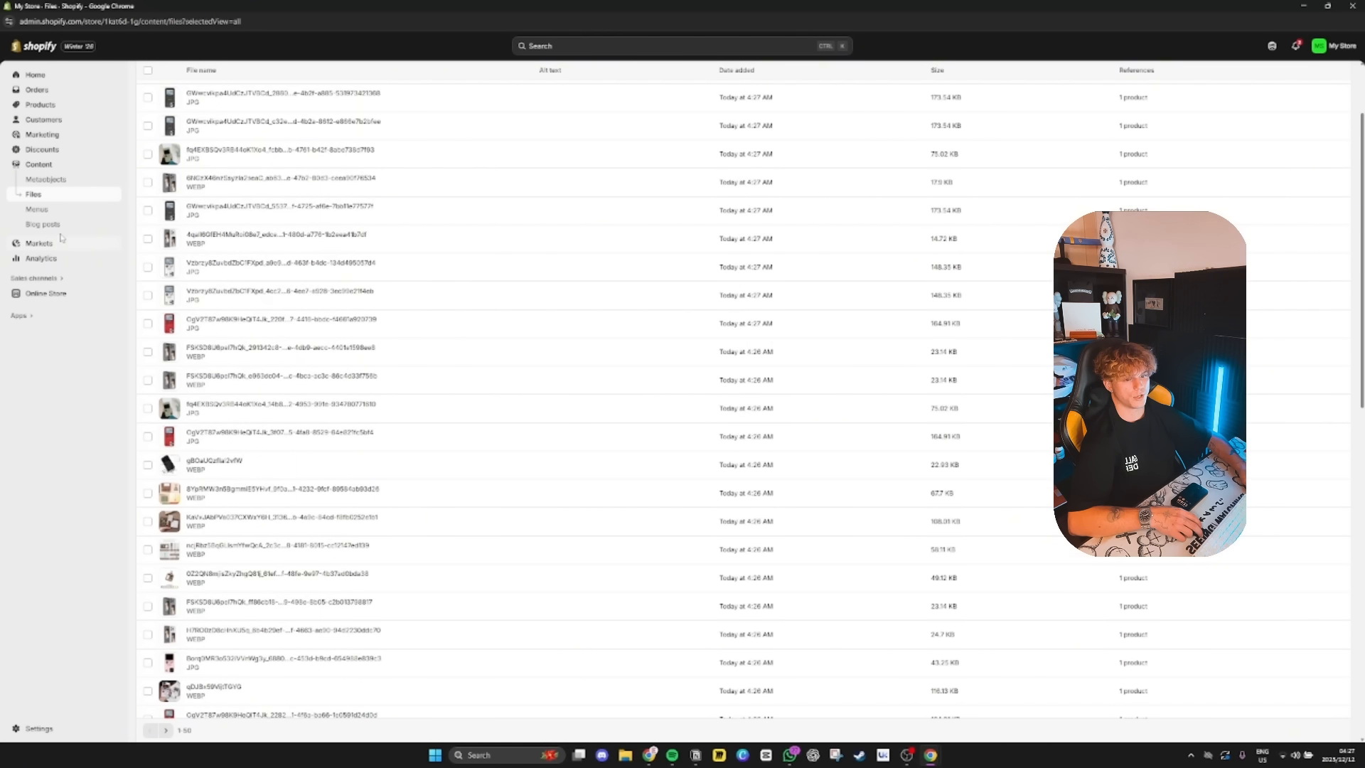
View the store's markets and examine the analytics dashboard's sales, sessions and conversion reports
click(60, 244)
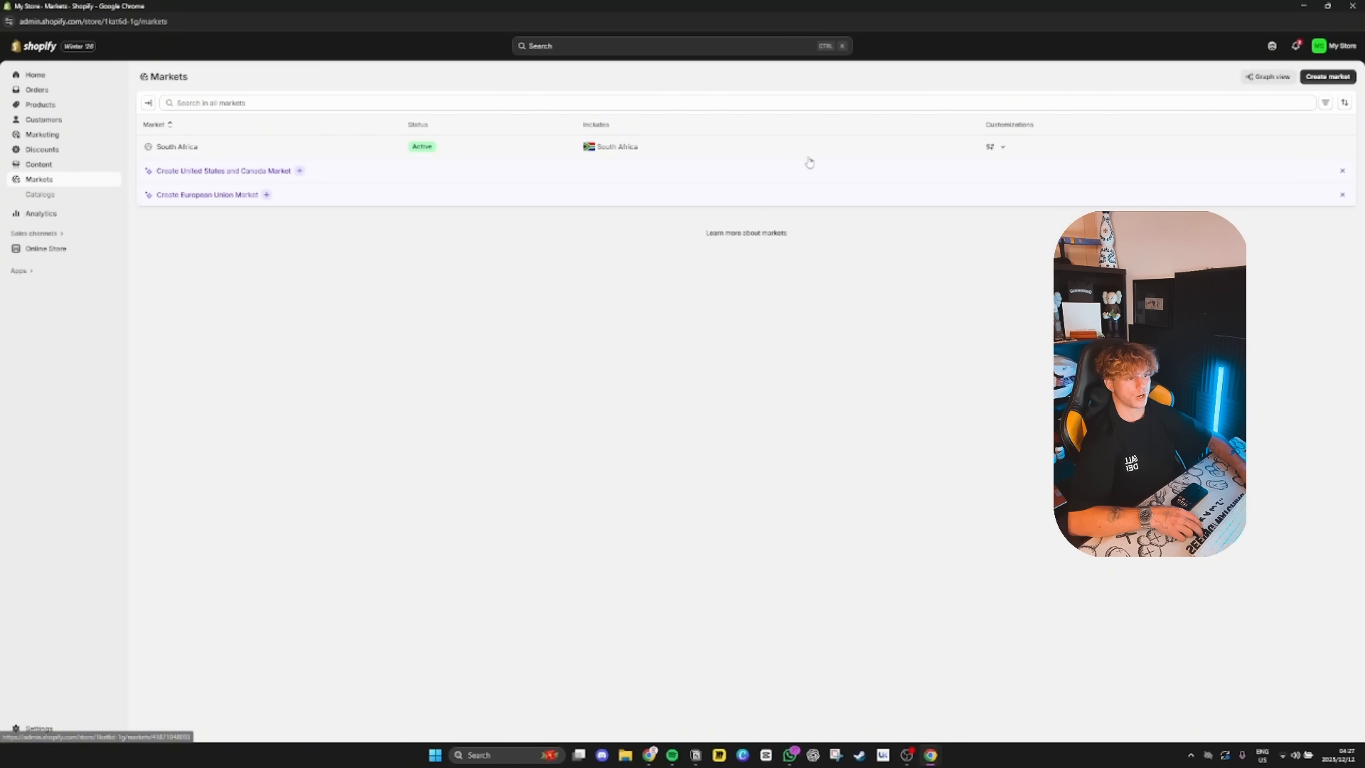
click(42, 214)
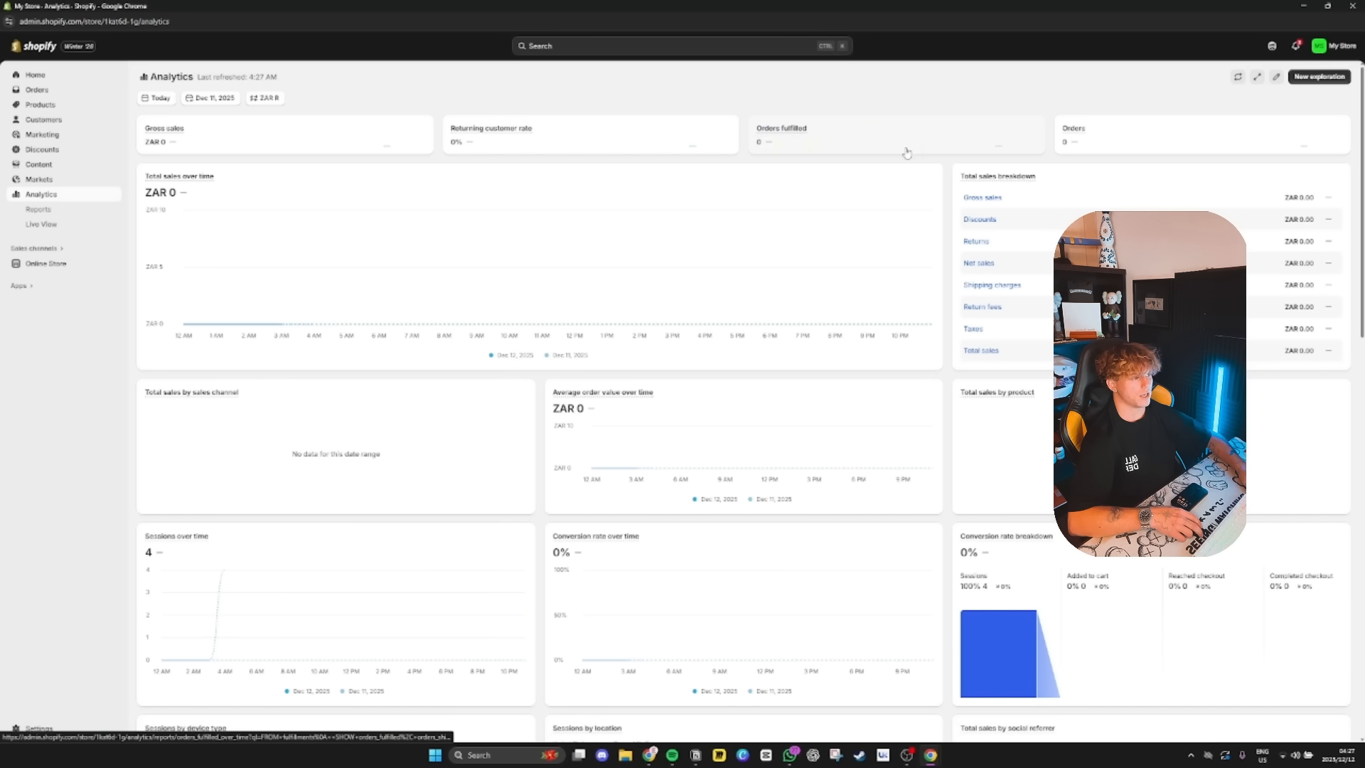
scroll(1066, 171, down, 7)
scroll(981, 213, up, 3)
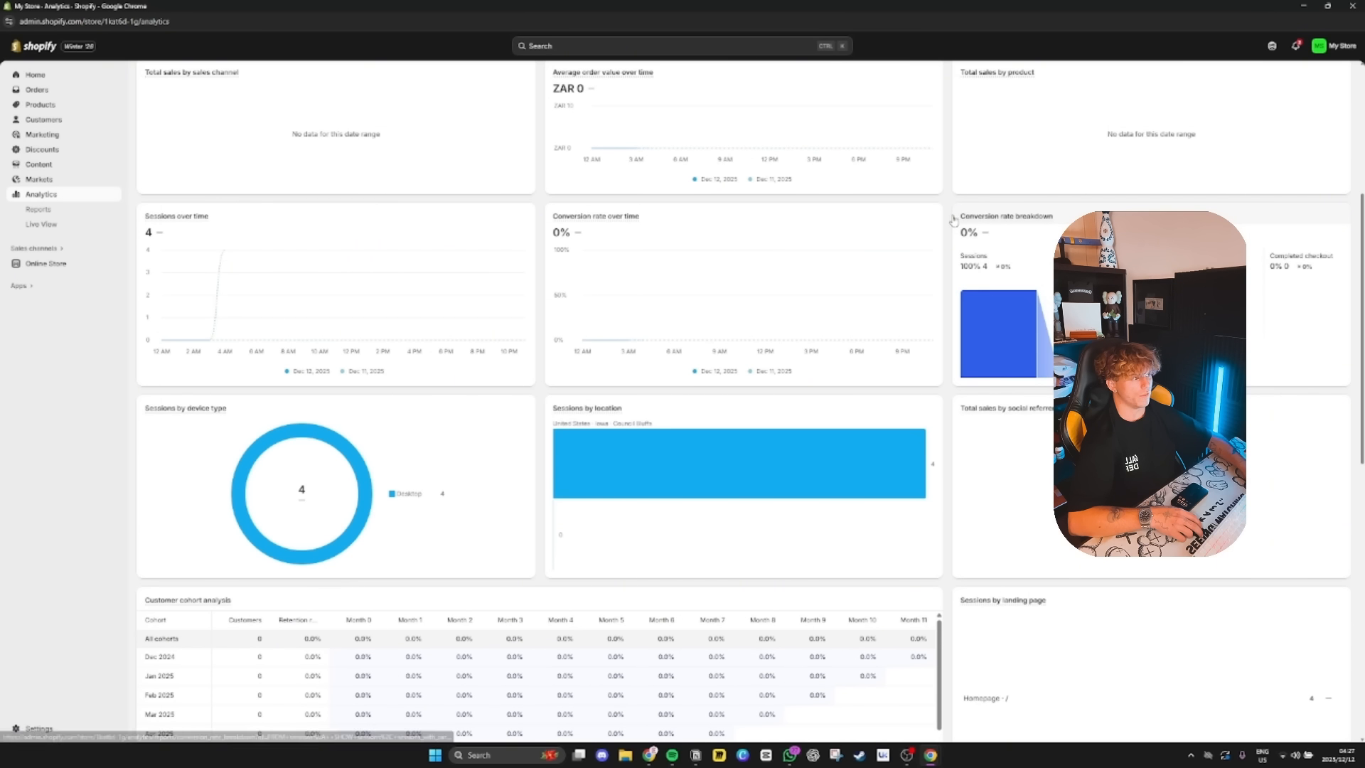
Open the online store's themes and view the Storebuild theme's actions and the theme import options
click(46, 263)
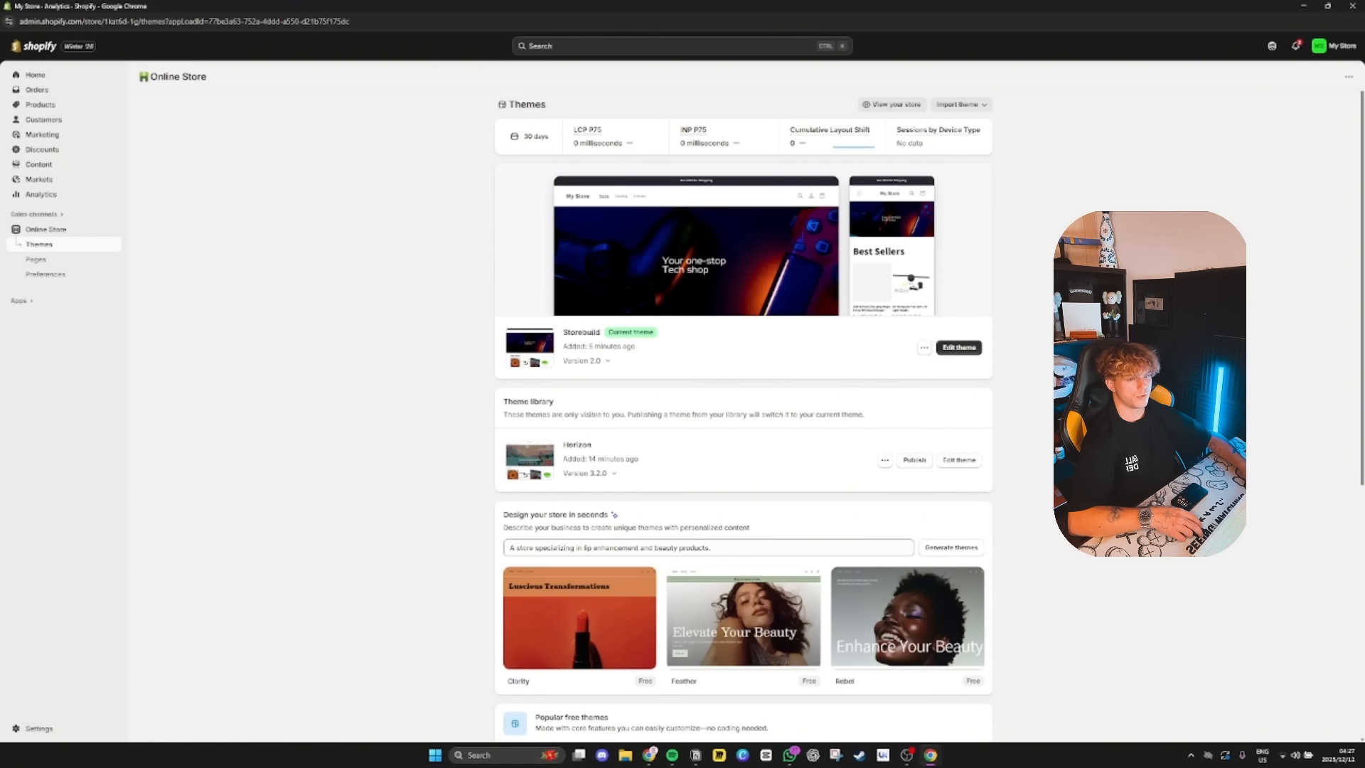
click(924, 347)
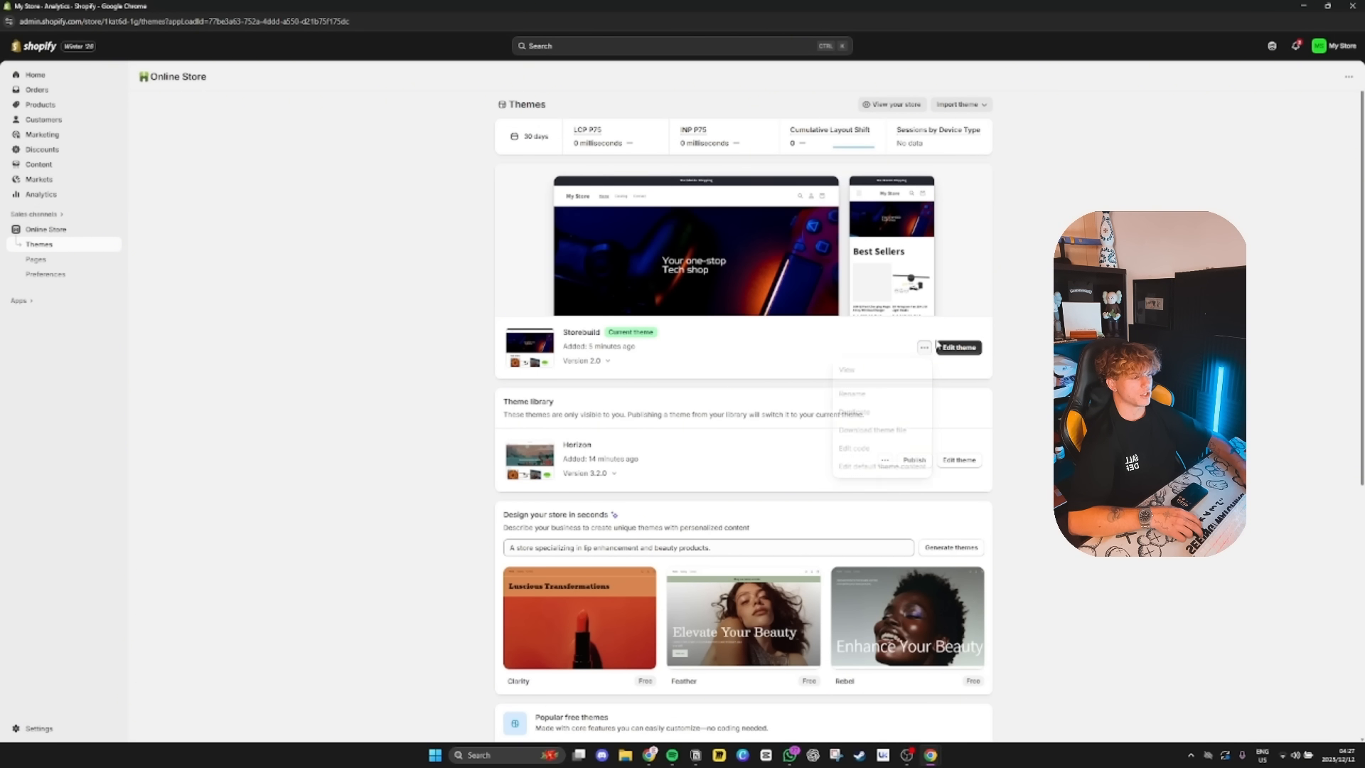
click(971, 110)
click(1076, 143)
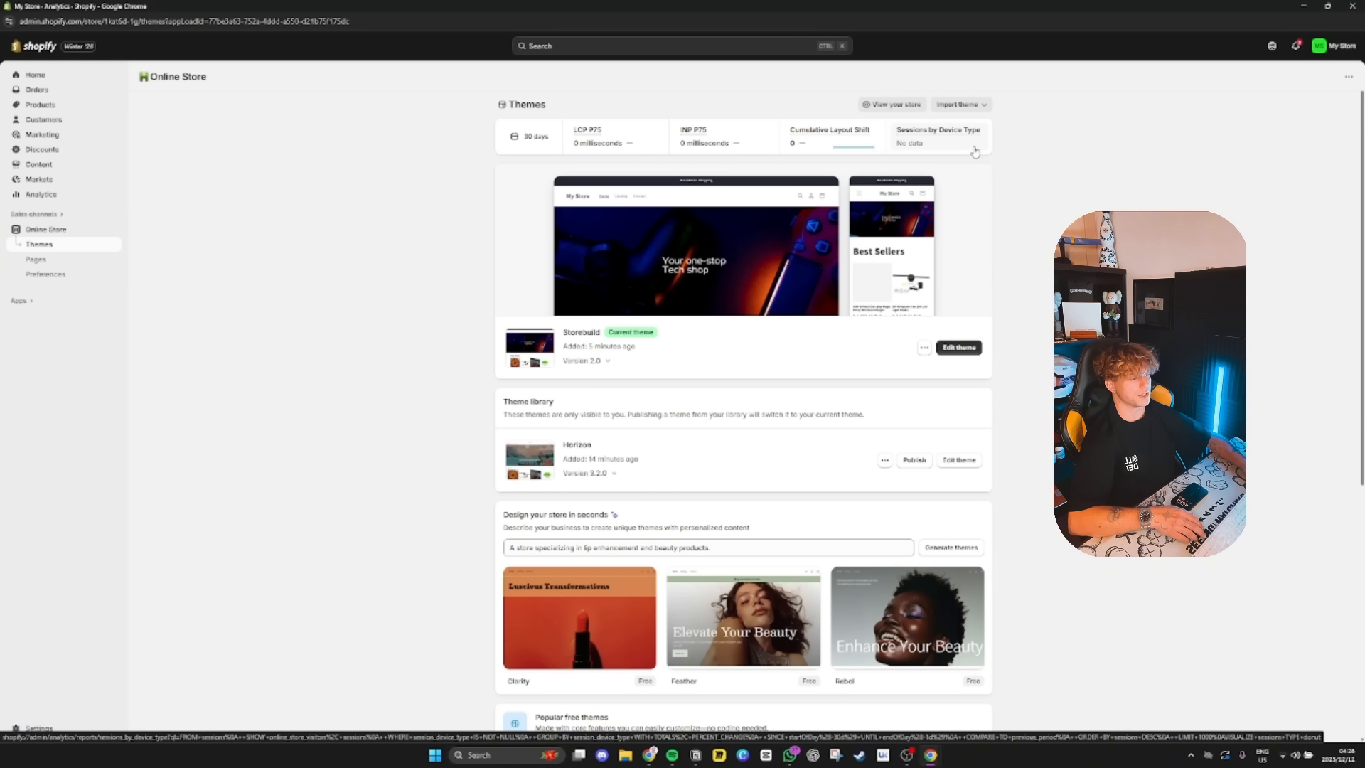
Open the Storebuild theme for editing and examine the available page templates, including the product templates
click(956, 348)
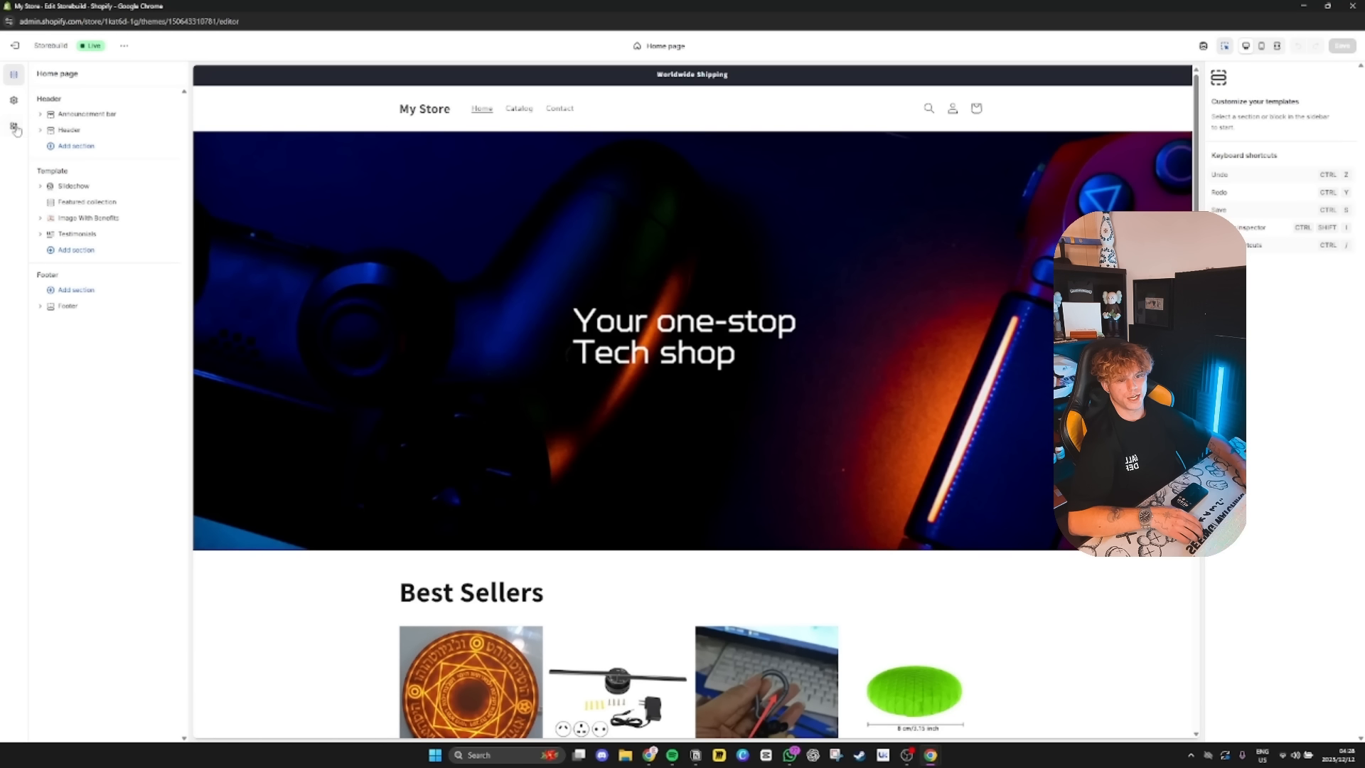
click(673, 48)
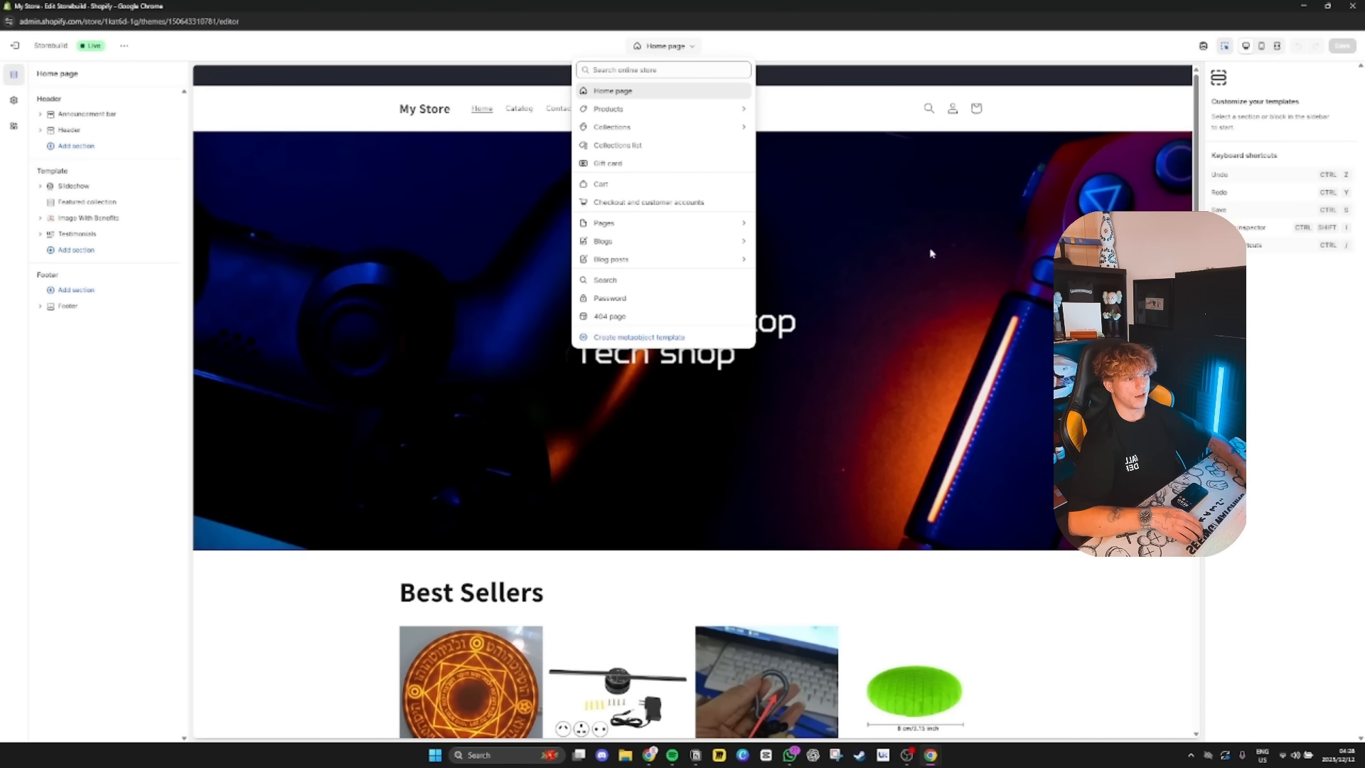
click(644, 109)
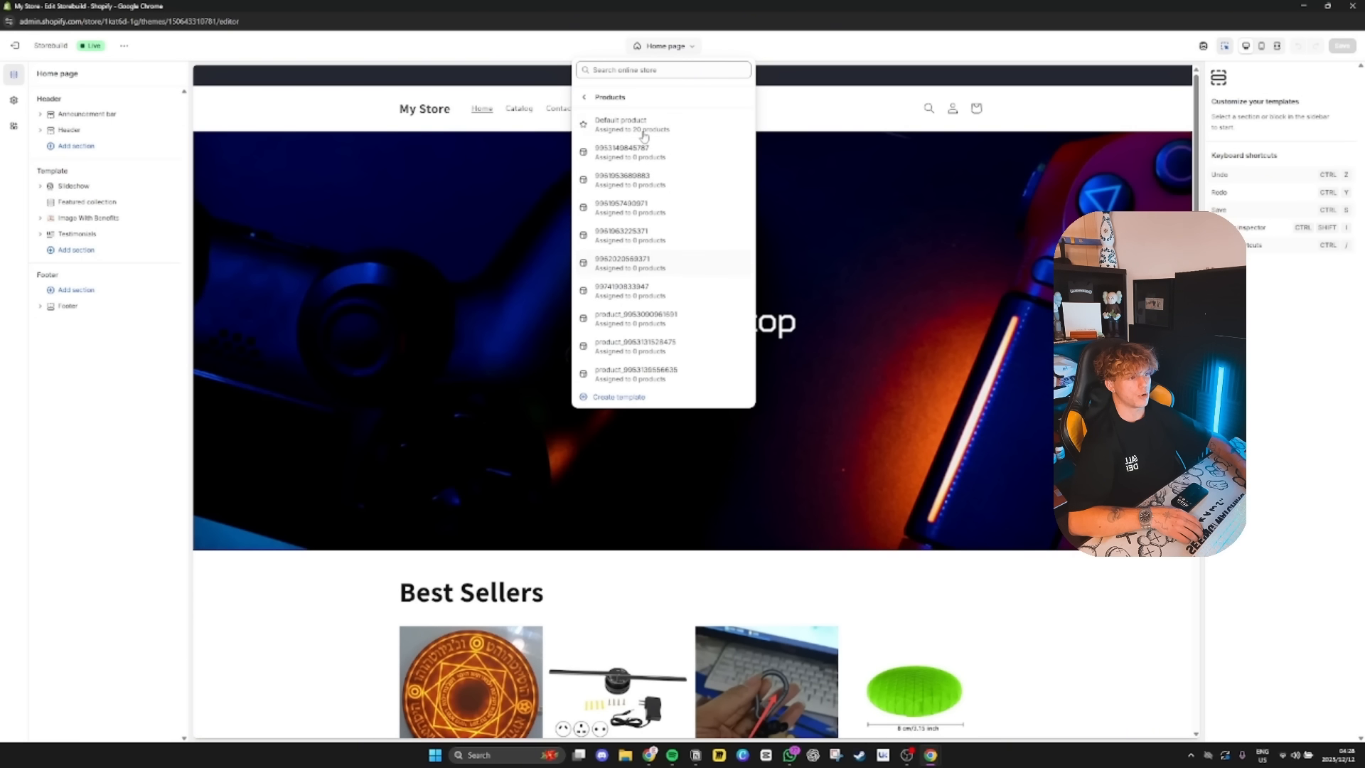
click(585, 101)
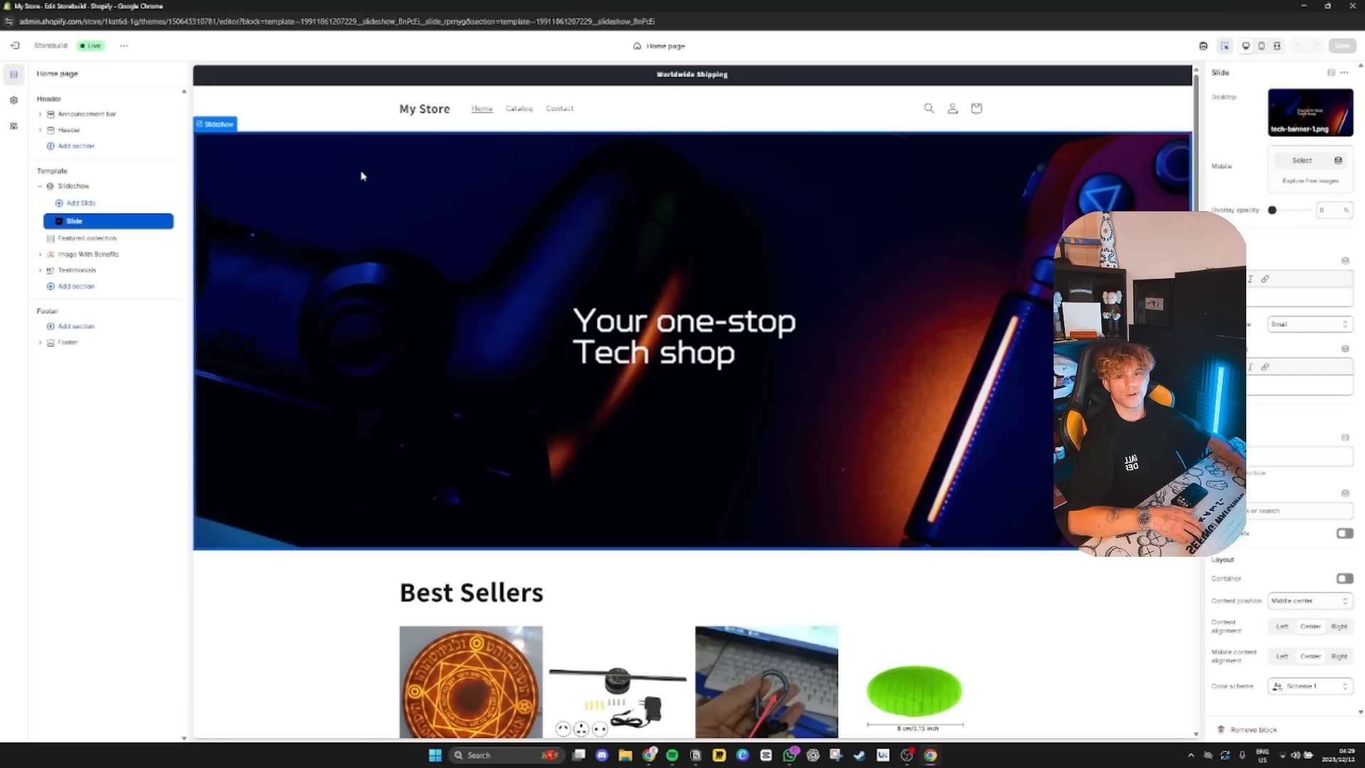
Examine the settings of the home page's slideshow and its slide, and of the Testimonials section and its individual testimonials
click(74, 187)
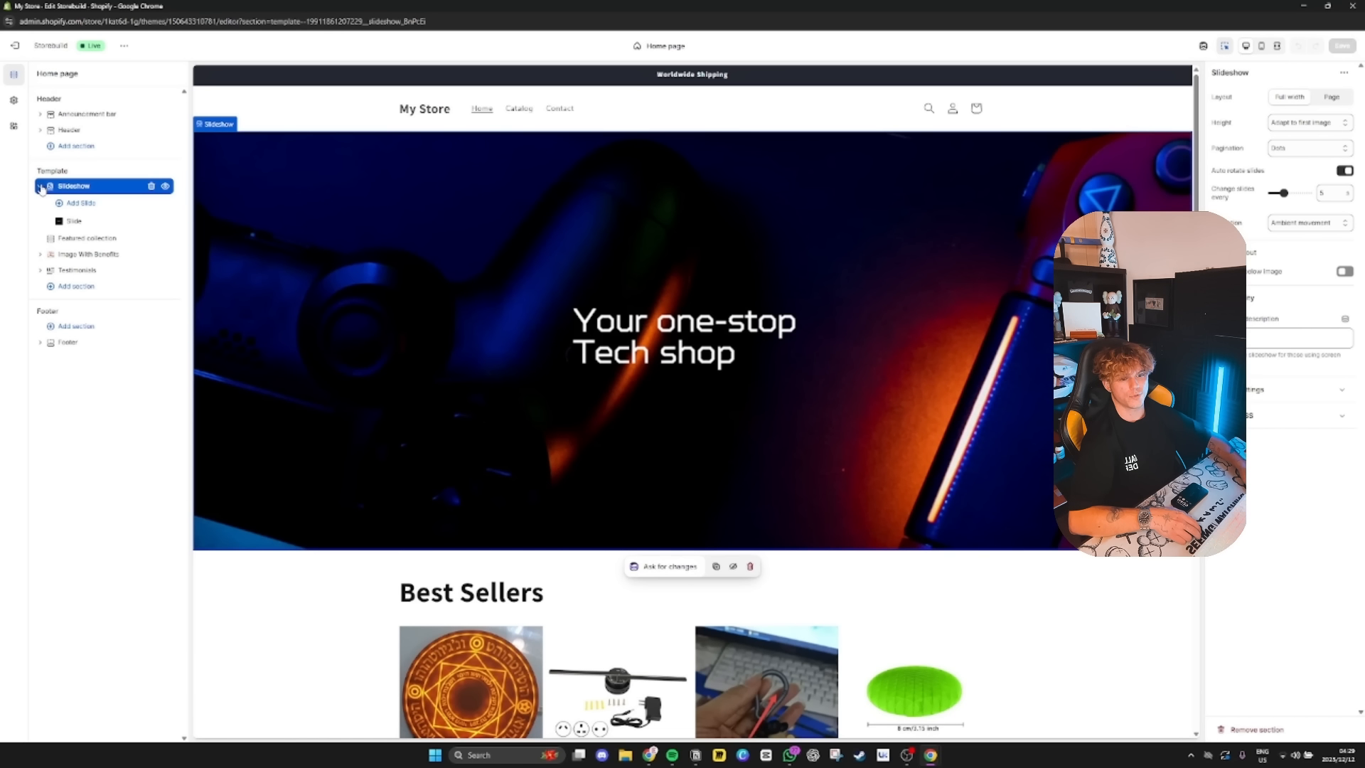
click(91, 221)
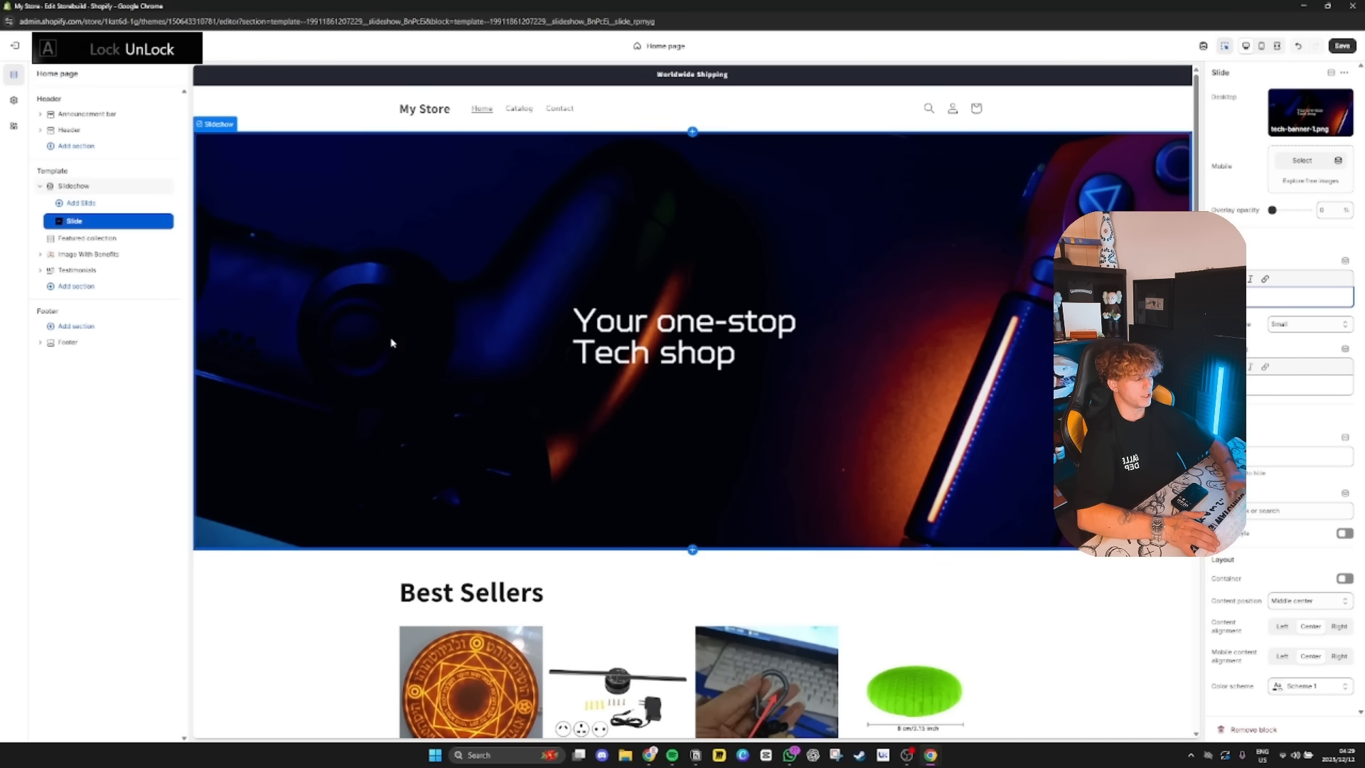
click(80, 271)
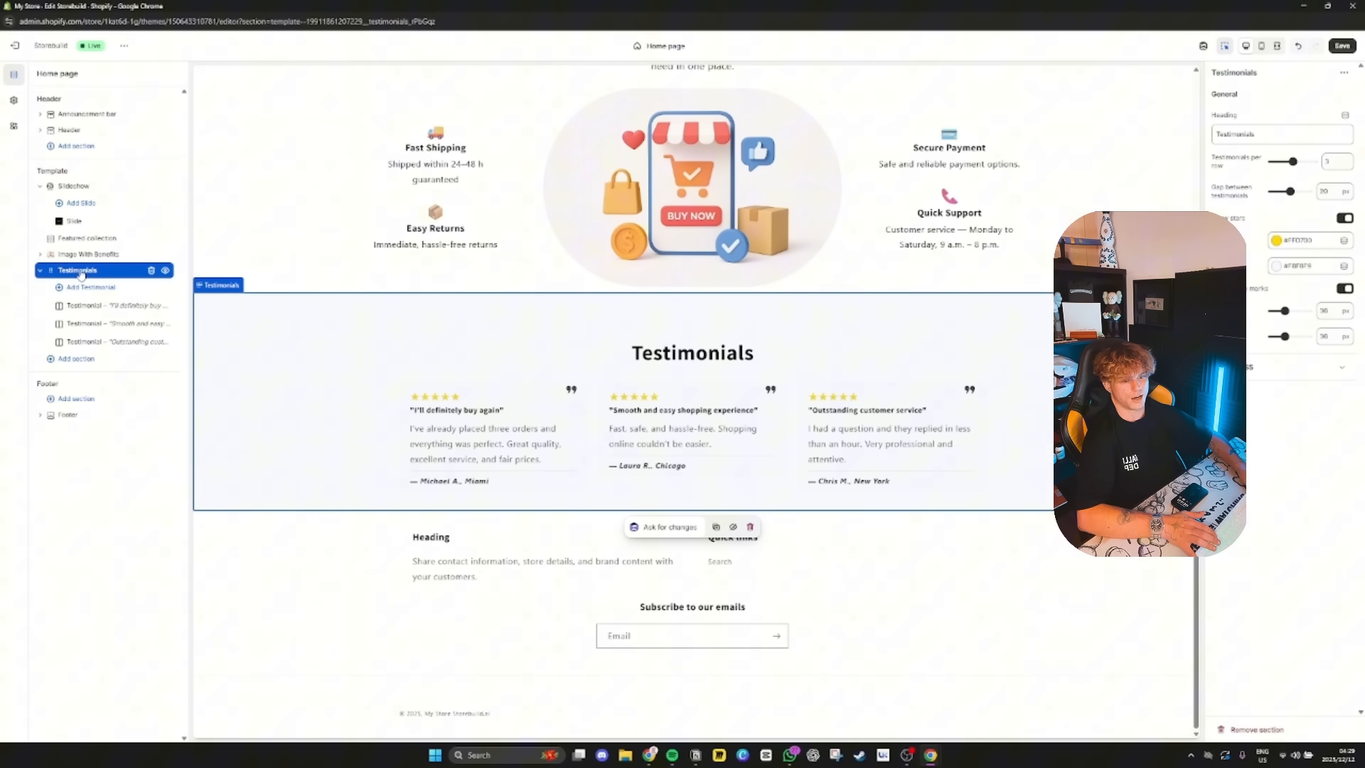
click(92, 307)
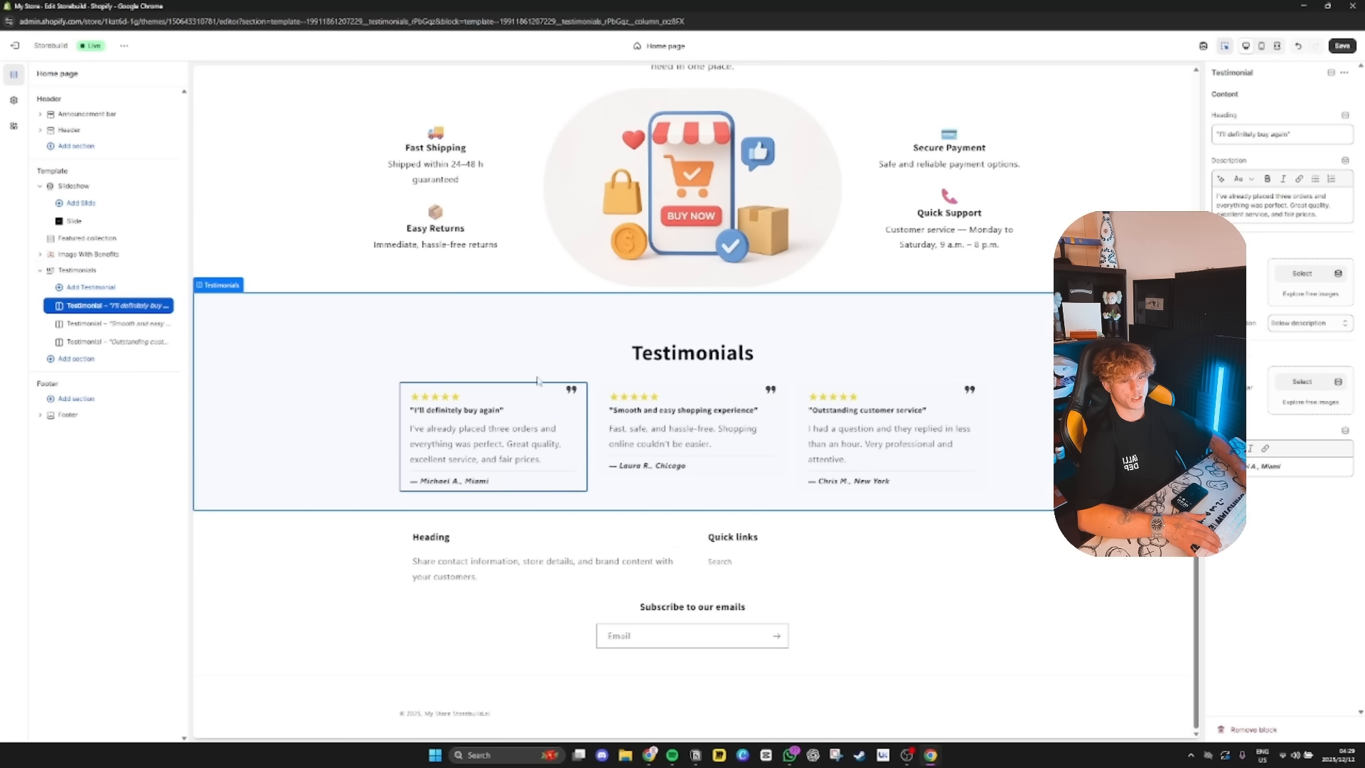
click(462, 412)
click(882, 434)
Examine the theme's logo, color and typography settings, and view the app embeds and the home page preview
click(13, 101)
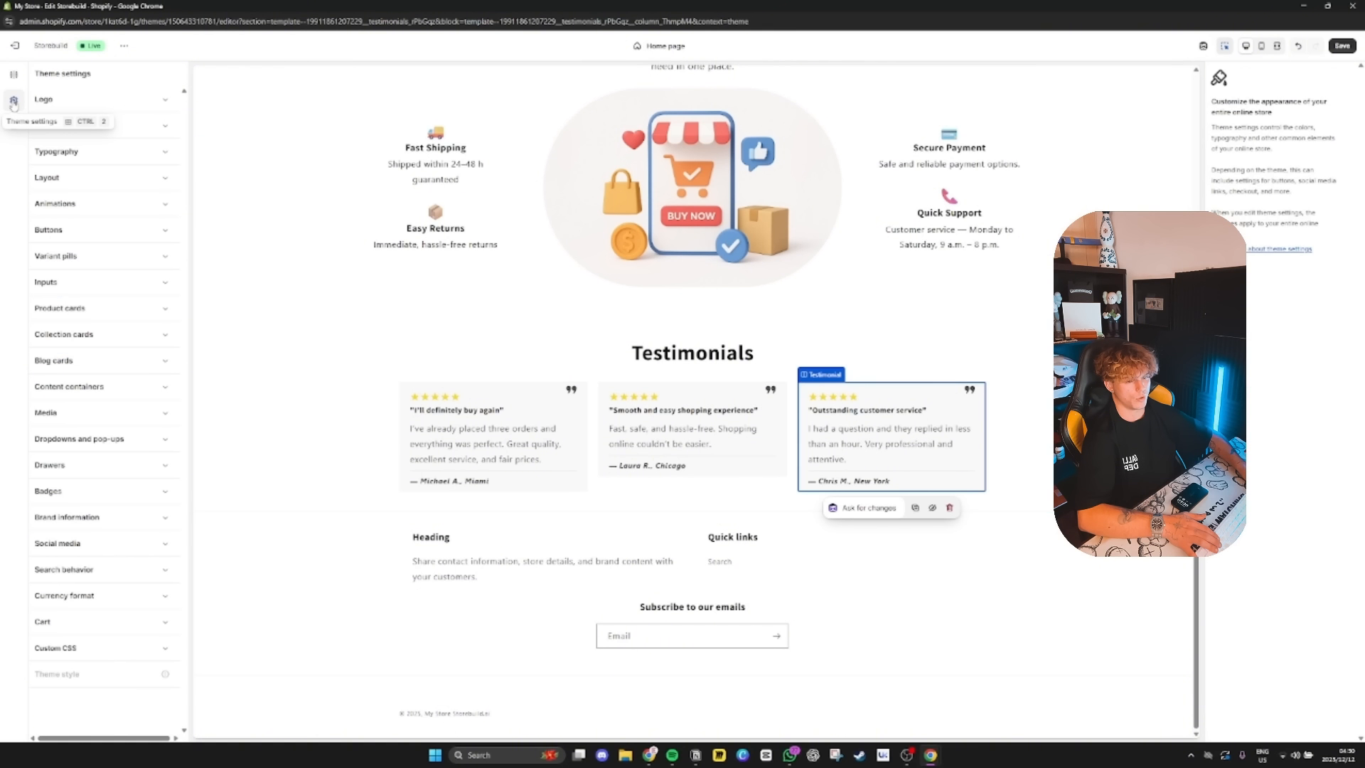
click(143, 100)
click(149, 99)
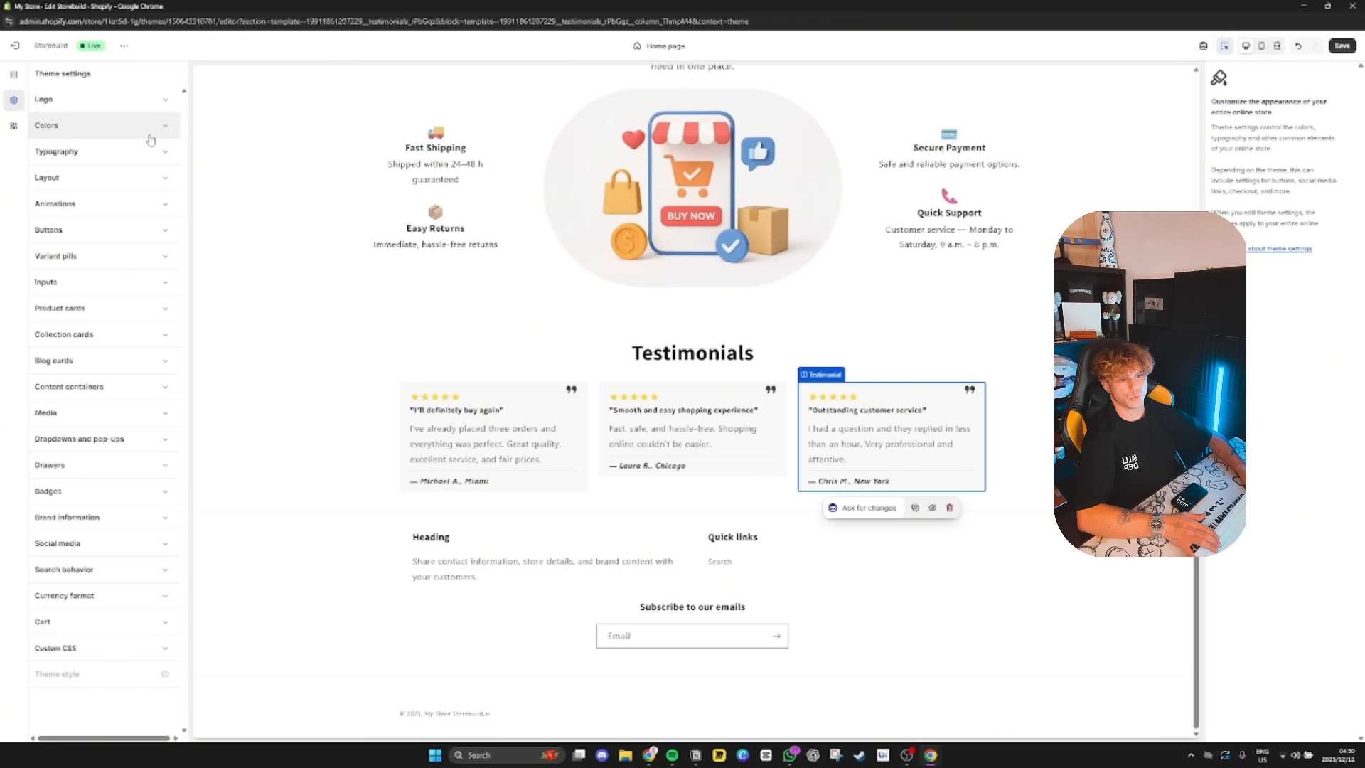
click(113, 128)
click(114, 126)
click(100, 151)
click(101, 151)
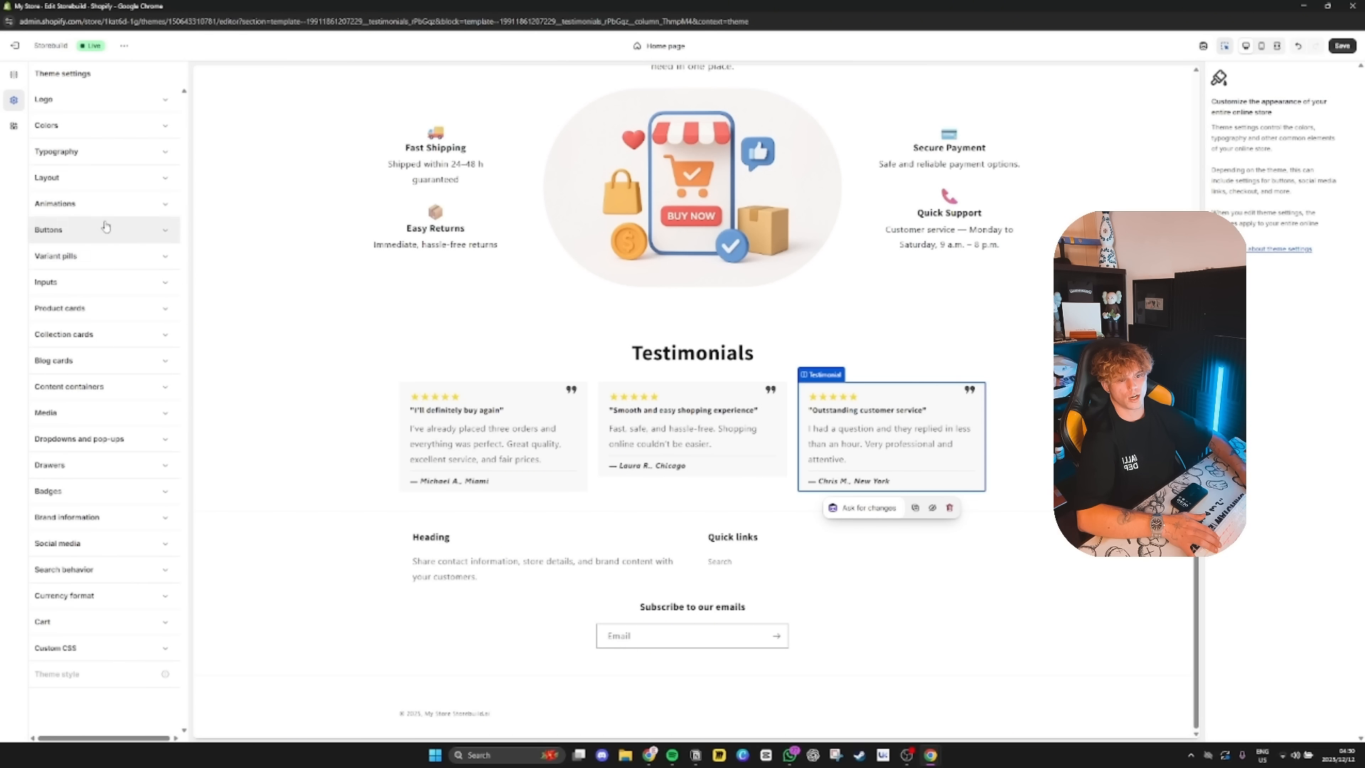
click(13, 126)
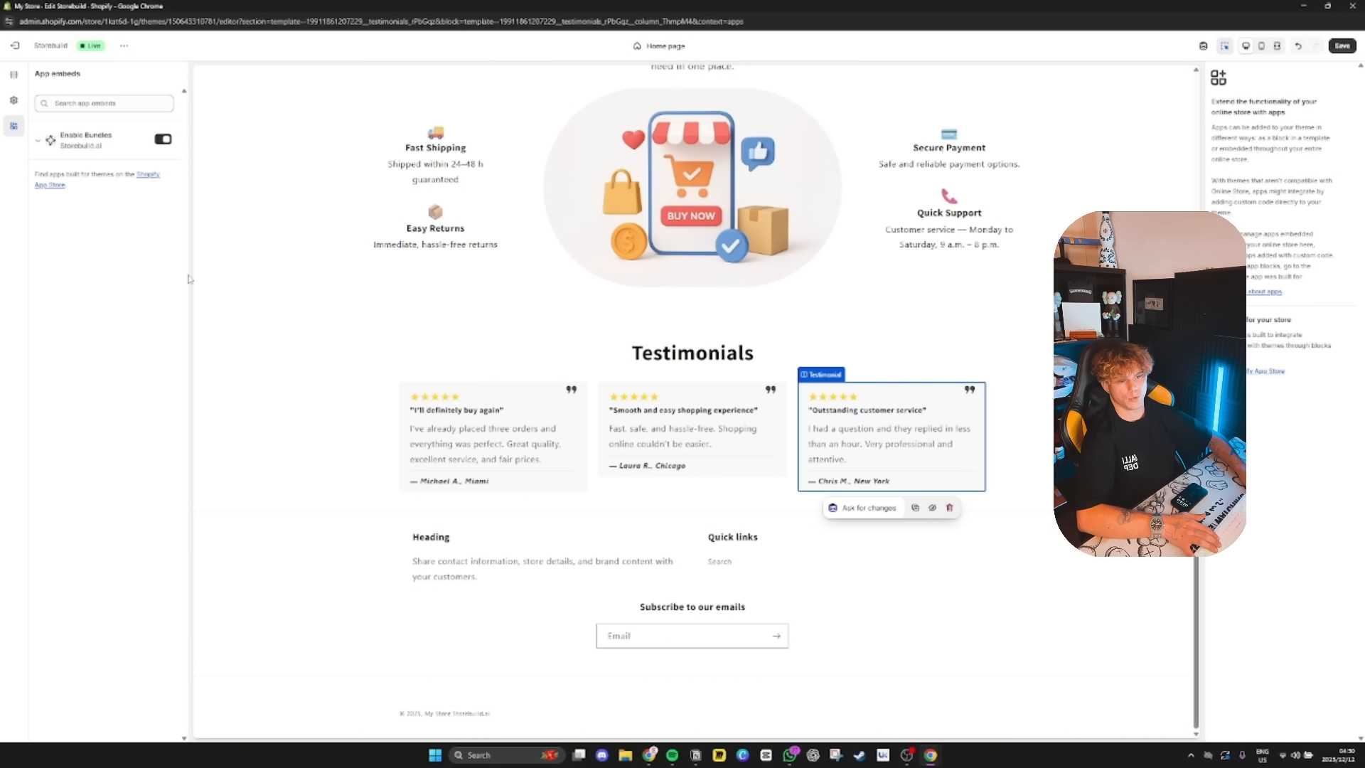
scroll(288, 352, up, 10)
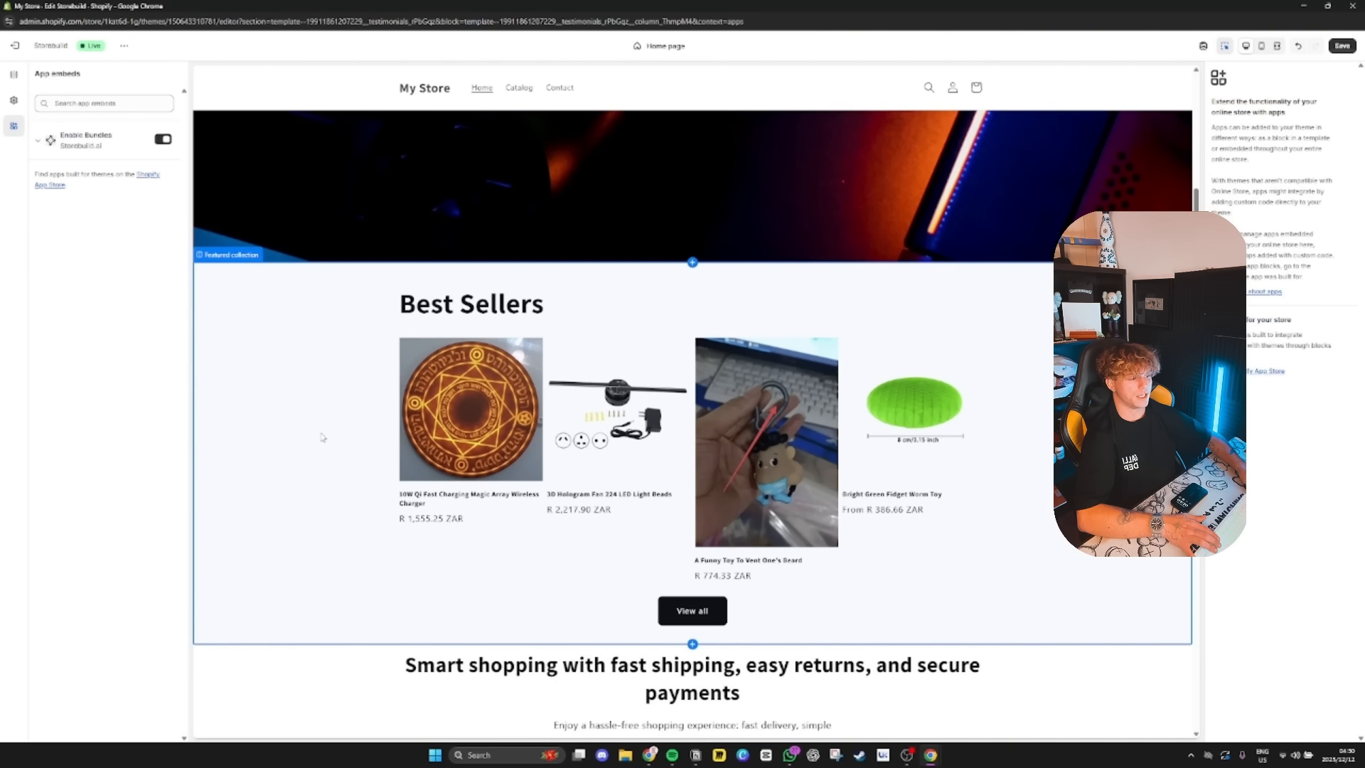